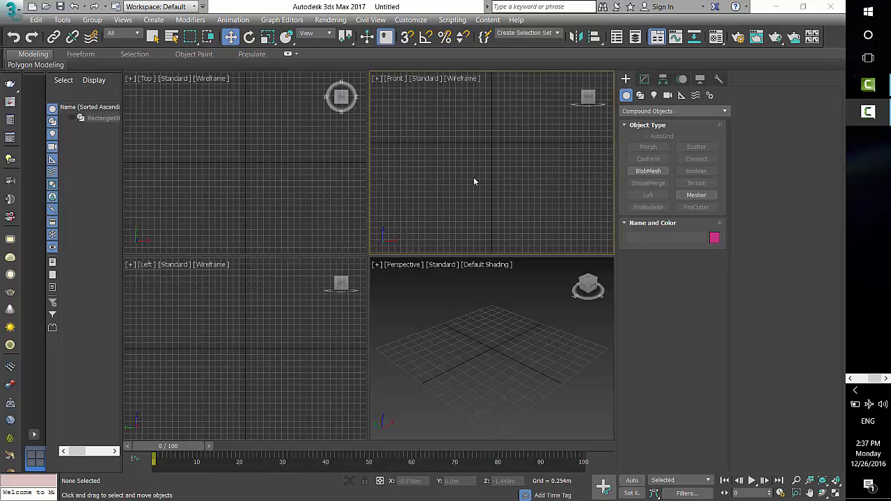
# - Draw a rectangle spline about 5.79 m long and 2.62 m wide in the maximized Front view
pyautogui.click(640, 95)
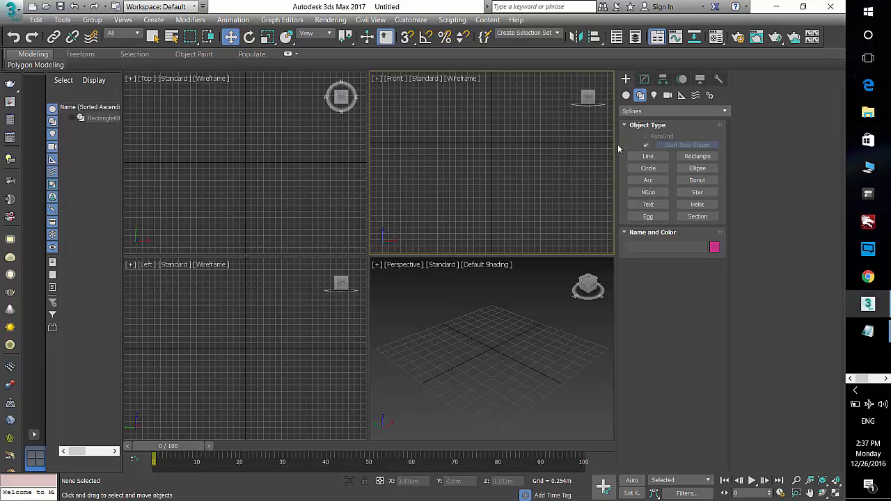
pyautogui.click(698, 156)
pyautogui.hotkey('alt', 'w')
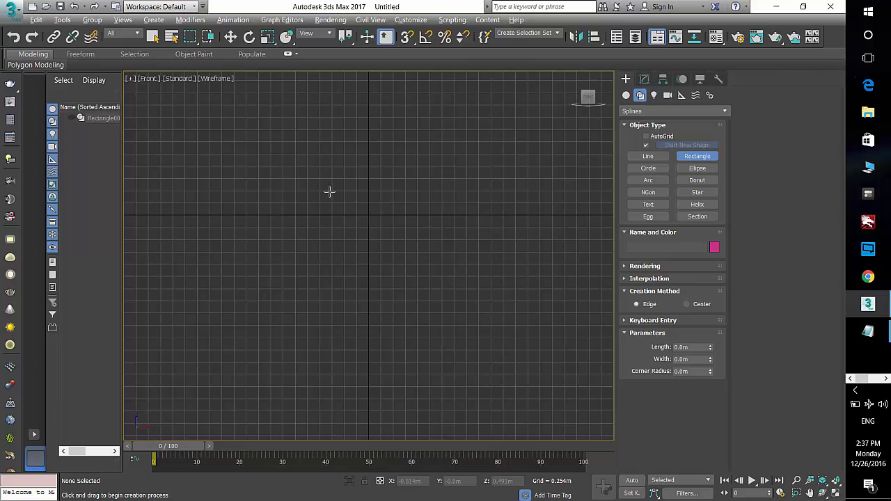
pyautogui.moveTo(317, 116); pyautogui.dragTo(442, 396)
pyautogui.press('w')
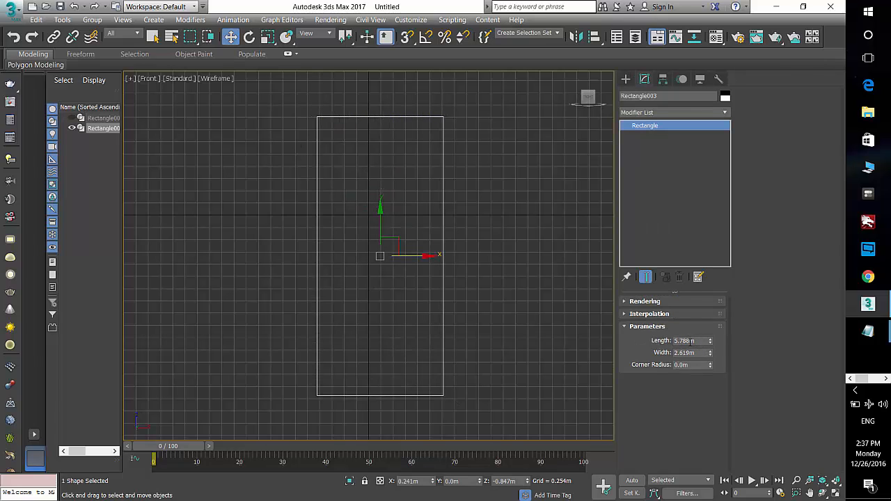
# - Set the rectangle's length to 8 m and its width to 4 m
pyautogui.moveTo(697, 342); pyautogui.dragTo(642, 342)
pyautogui.write('8')
pyautogui.press('Tab')
pyautogui.write('3')
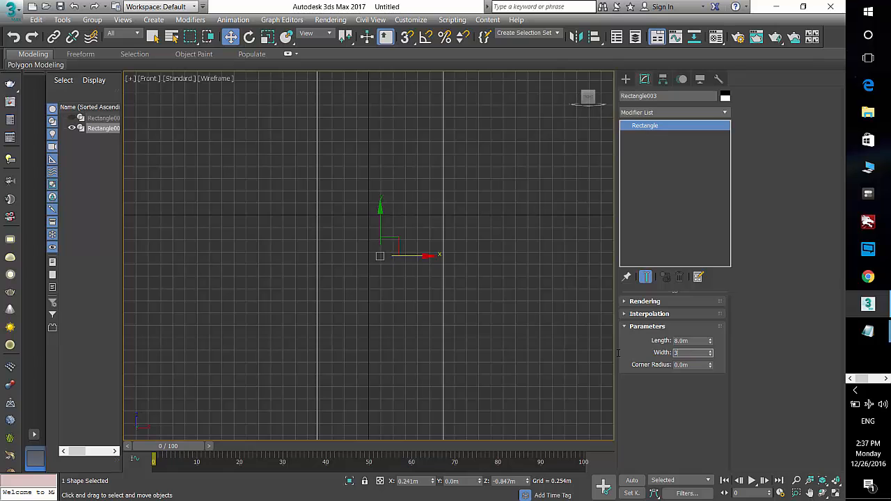
pyautogui.press('Return')
pyautogui.scroll(-3, 440, 320)
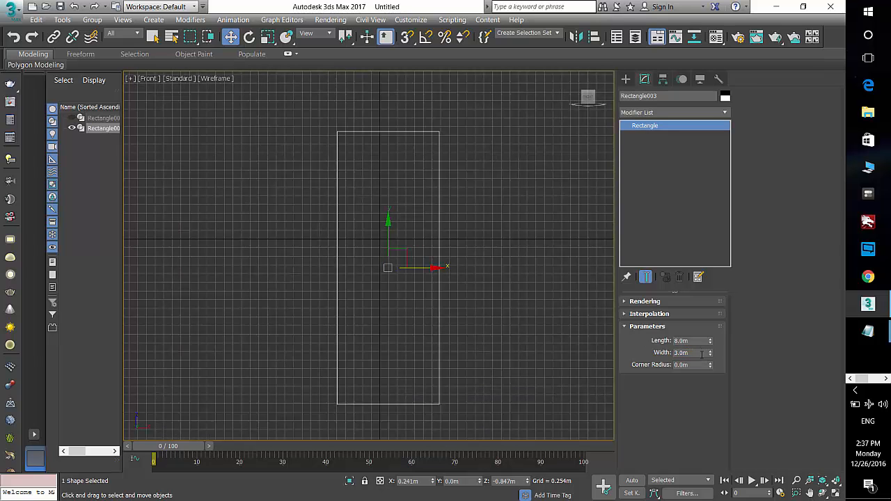
pyautogui.moveTo(702, 353); pyautogui.dragTo(617, 355)
pyautogui.write('4')
pyautogui.press('Return')
# - Clone the rectangle along X as one independent Copy, placed beside the original at about X 5.185 m
pyautogui.moveTo(474, 316); pyautogui.dragTo(432, 301, button='middle')
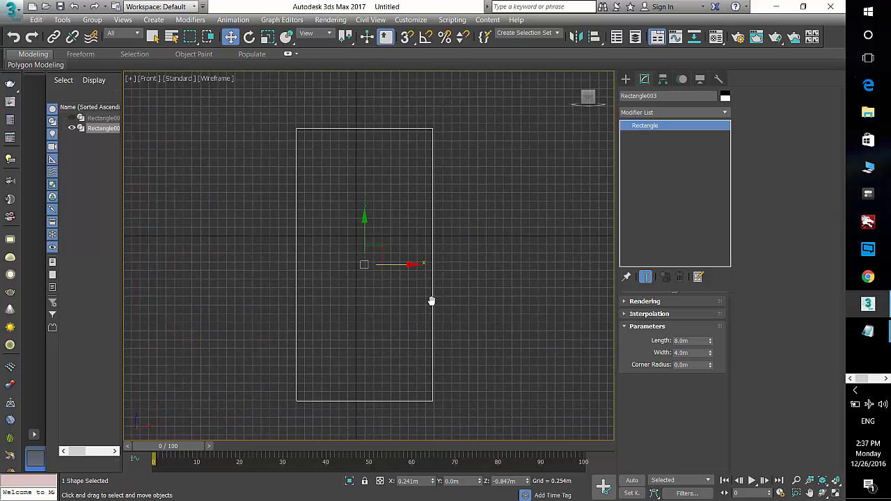
pyautogui.keyDown('shift'); pyautogui.moveTo(407, 264); pyautogui.dragTo(571, 257); pyautogui.keyUp('shift')
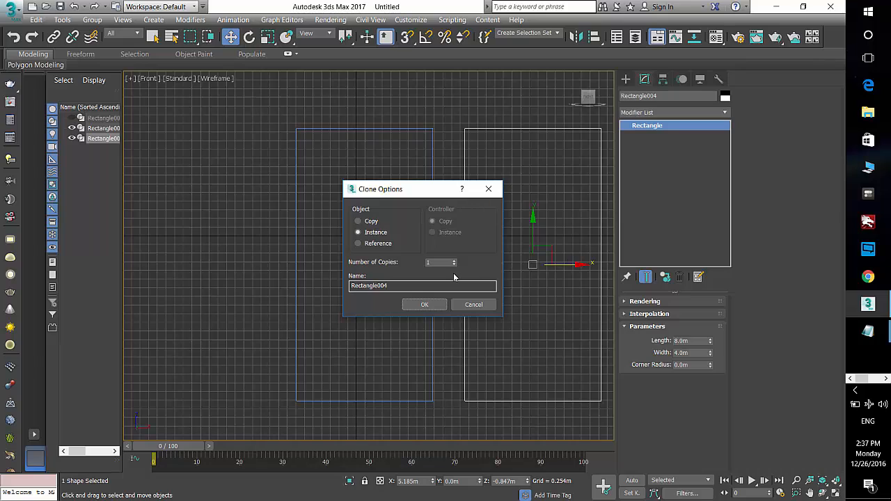
pyautogui.click(372, 222)
pyautogui.click(424, 304)
pyautogui.moveTo(504, 313); pyautogui.dragTo(464, 321, button='middle')
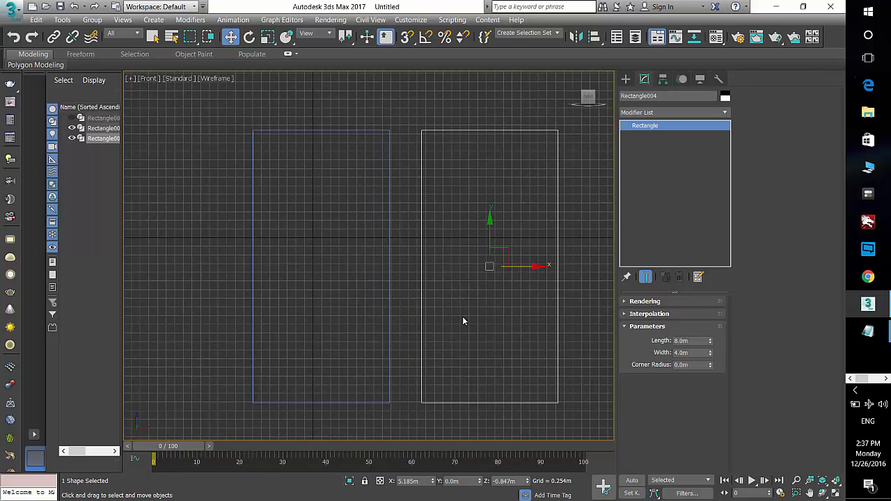
# - Select both rectangles and convert them to editable splines
pyautogui.click(456, 285)
pyautogui.moveTo(456, 287); pyautogui.dragTo(382, 292)
pyautogui.rightClick(413, 267)
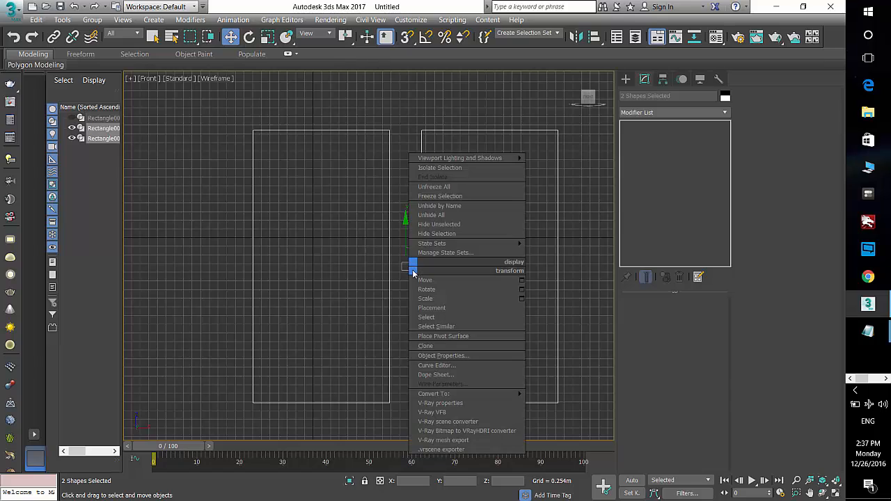
pyautogui.moveTo(479, 395)
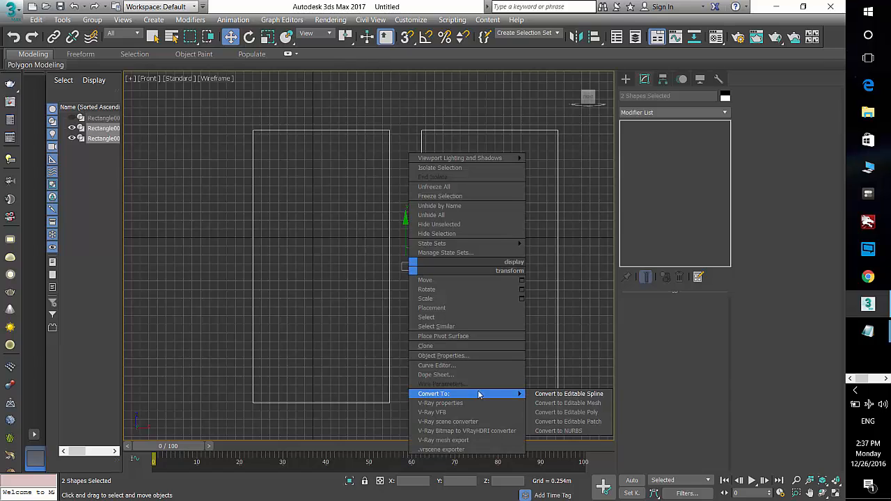
pyautogui.click(546, 396)
# - Weld the two upper vertices of the original rectangle into one, using a 999 m weld threshold
pyautogui.click(496, 268)
pyautogui.click(334, 130)
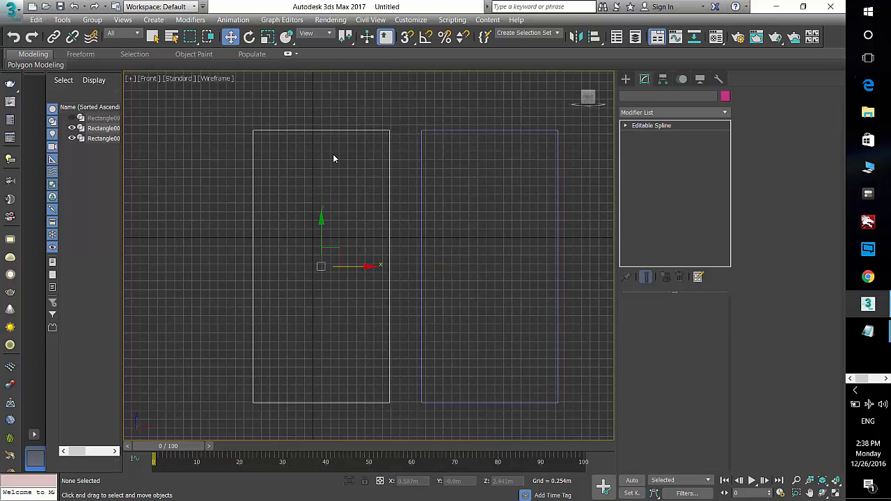
pyautogui.click(770, 110)
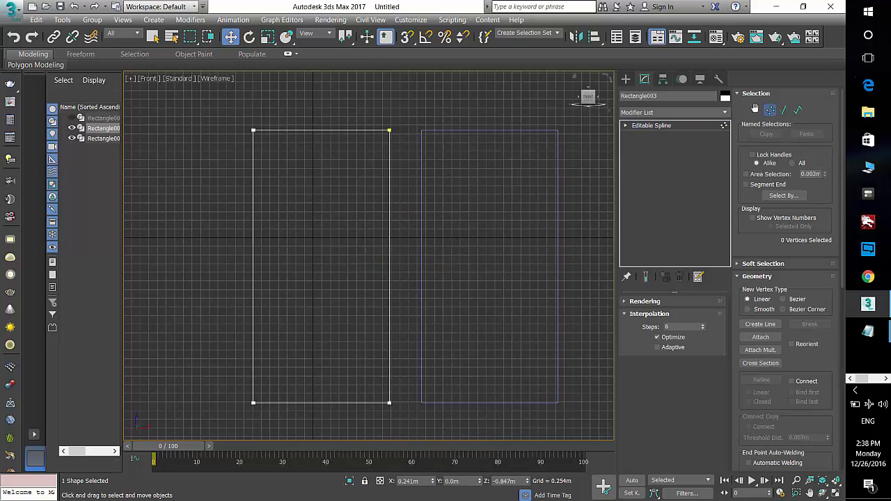
pyautogui.moveTo(235, 107); pyautogui.dragTo(405, 156)
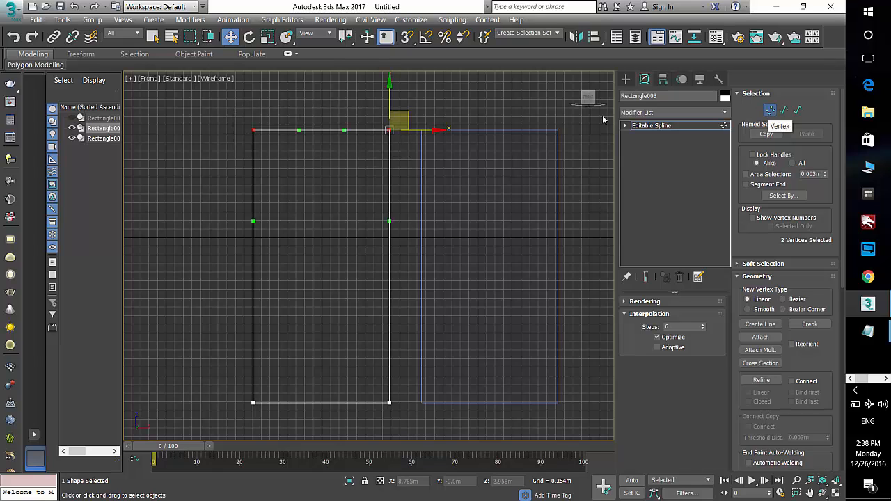
pyautogui.moveTo(233, 114); pyautogui.dragTo(404, 148)
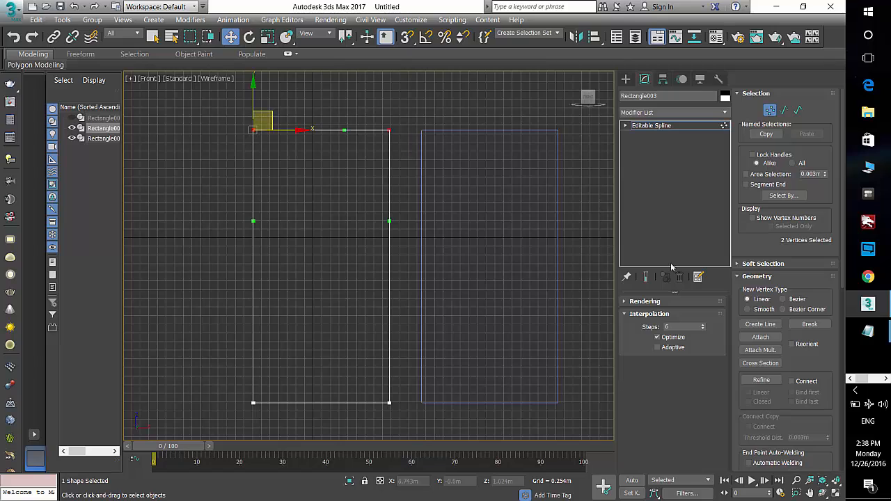
pyautogui.scroll(-5, 821, 319)
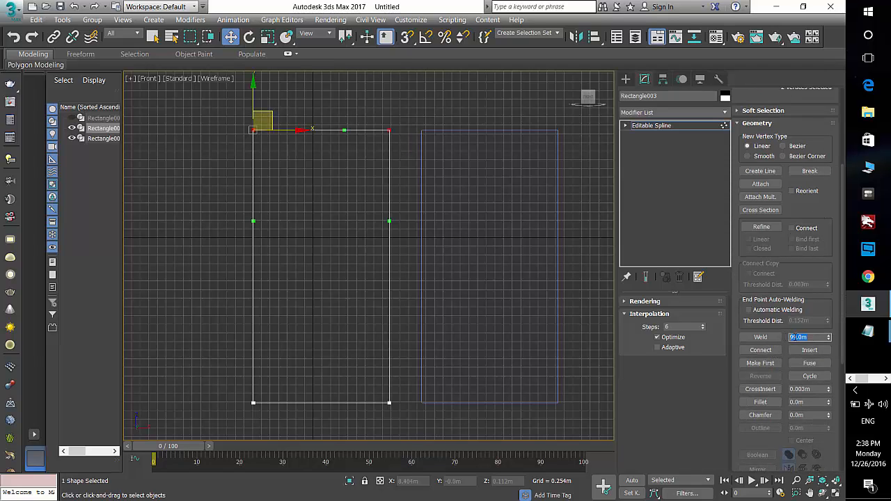
pyautogui.doubleClick(800, 337)
pyautogui.click(761, 338)
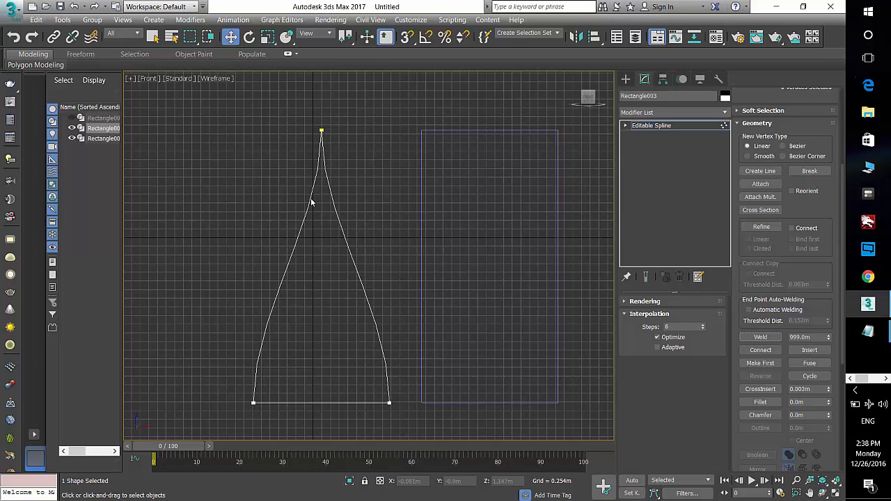
# - Weld the two upper vertices of the copied rectangle into a single point and leave vertex editing
pyautogui.click(626, 79)
pyautogui.click(550, 130)
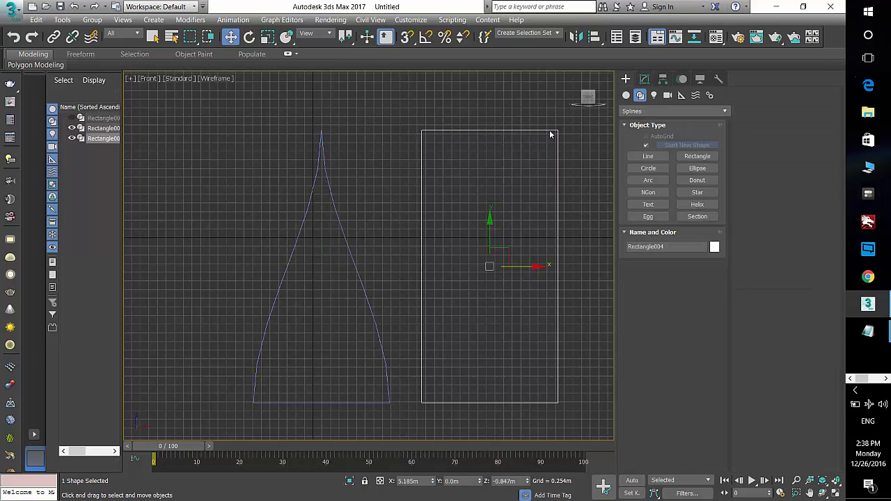
pyautogui.click(645, 79)
pyautogui.click(769, 110)
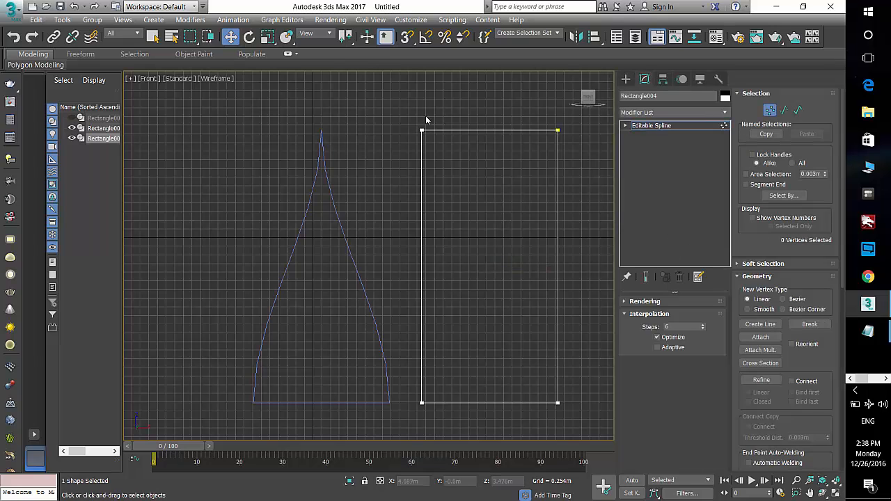
pyautogui.moveTo(558, 154); pyautogui.dragTo(560, 156)
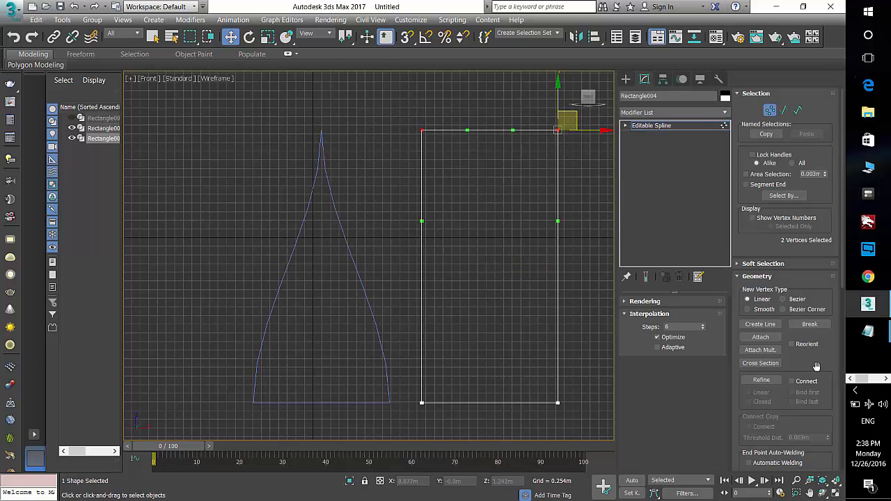
pyautogui.scroll(-3, 817, 365)
pyautogui.click(761, 391)
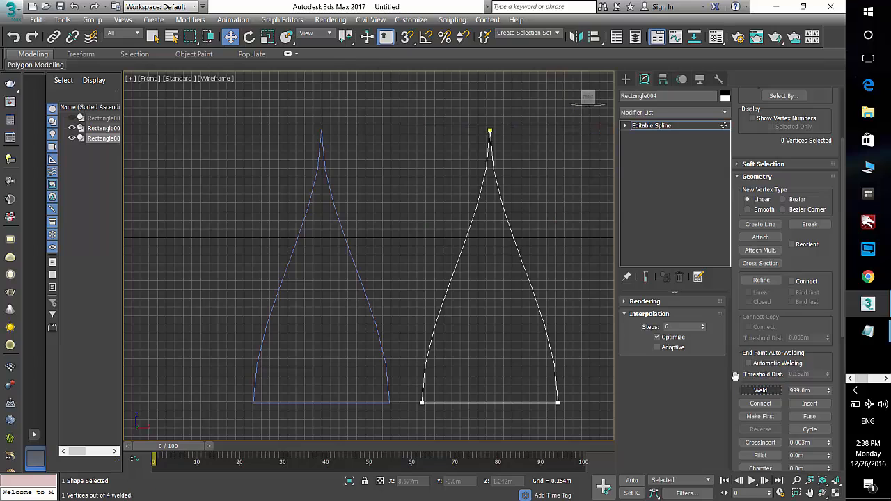
pyautogui.click(625, 79)
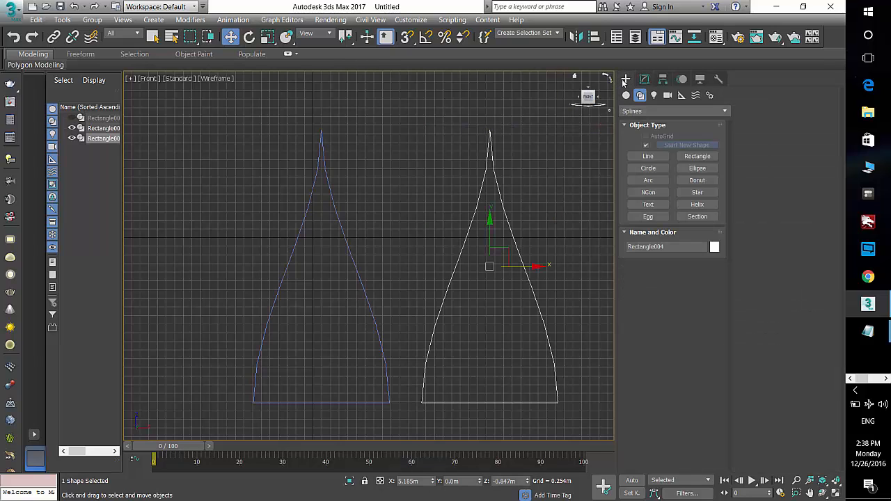
# - Turn on 3D snapping with Midpoint as the snap type
pyautogui.click(408, 38)
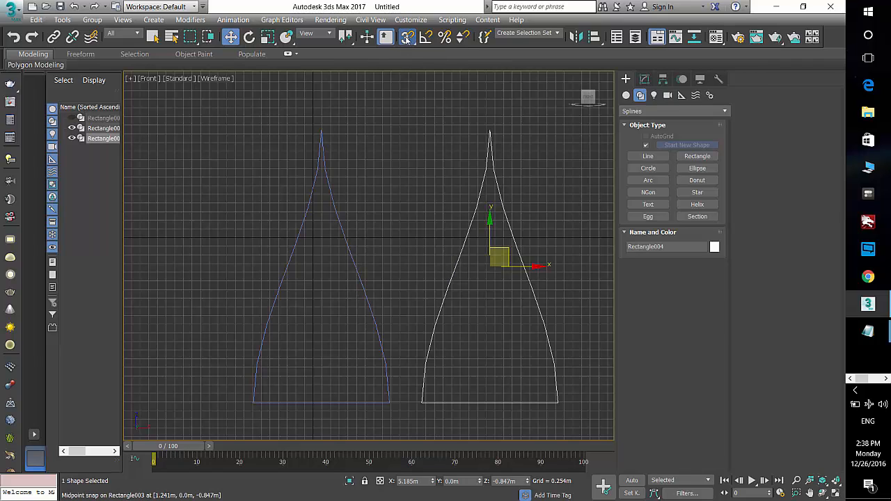
pyautogui.rightClick(408, 39)
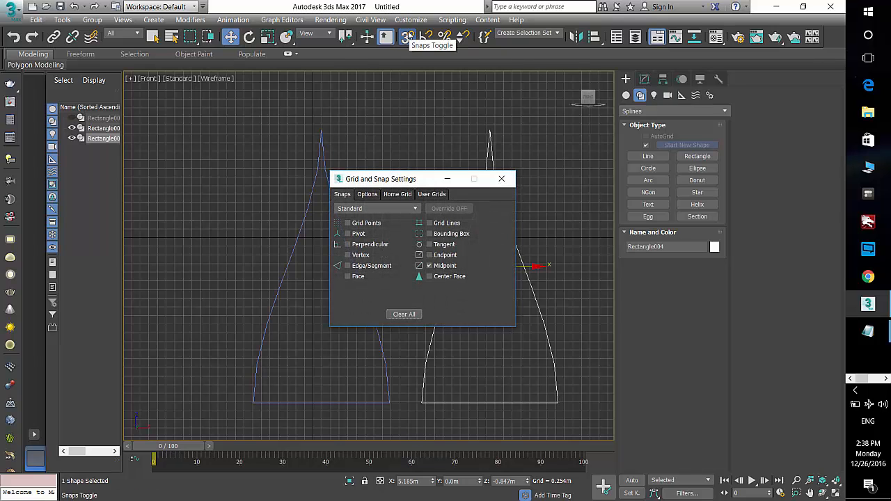
pyautogui.click(409, 38)
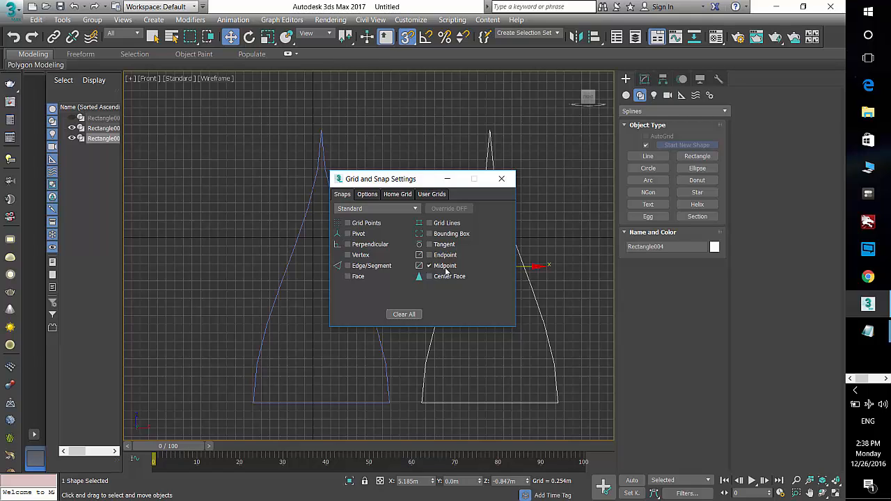
pyautogui.click(501, 179)
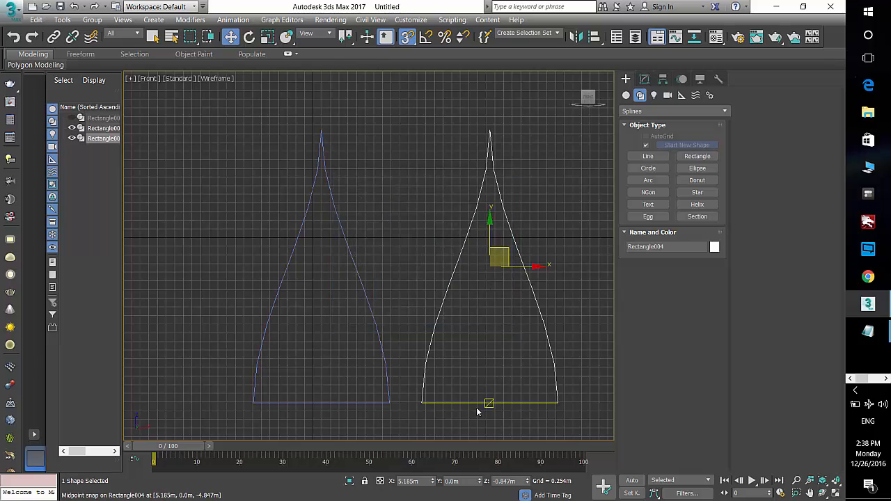
# - Move the copied spline onto the original, snapping the midpoint of its base edge to the original's base midpoint
pyautogui.moveTo(489, 404); pyautogui.dragTo(320, 401)
pyautogui.scroll(3, 382, 354)
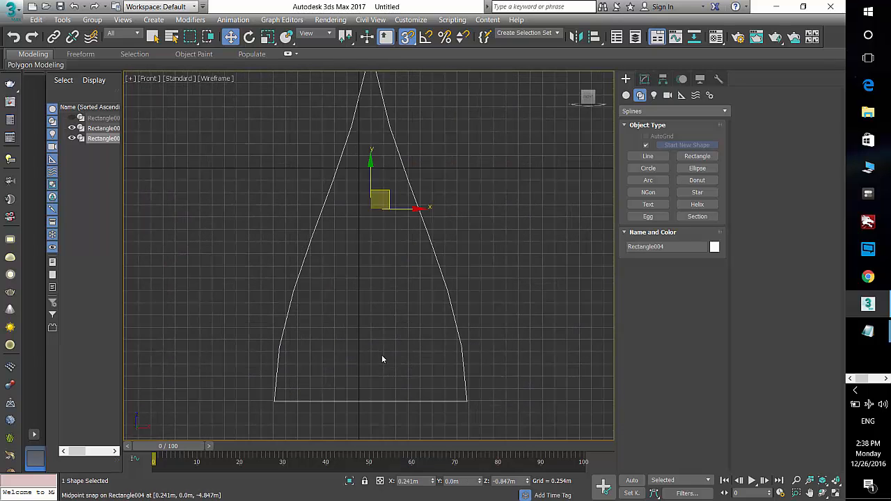
pyautogui.moveTo(390, 358); pyautogui.dragTo(390, 378, button='middle')
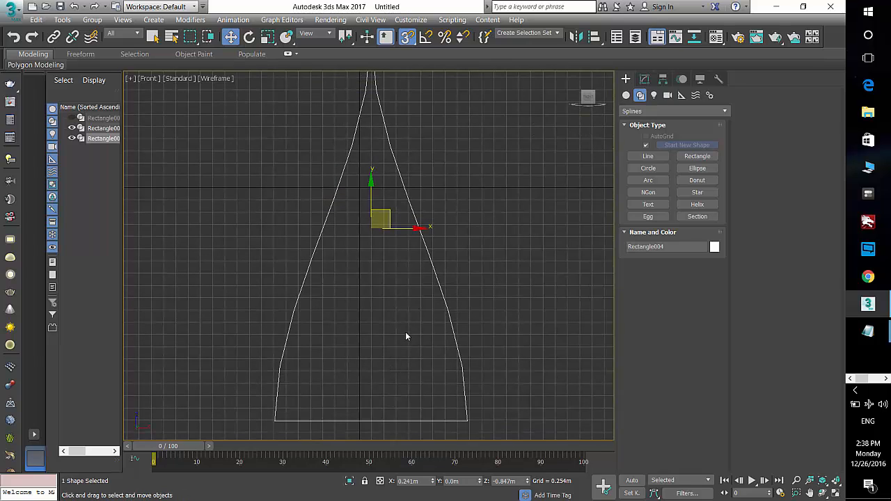
# - Enable Adaptive interpolation on the copied spline, toggling it to compare the smoothness of the side curve
pyautogui.click(644, 79)
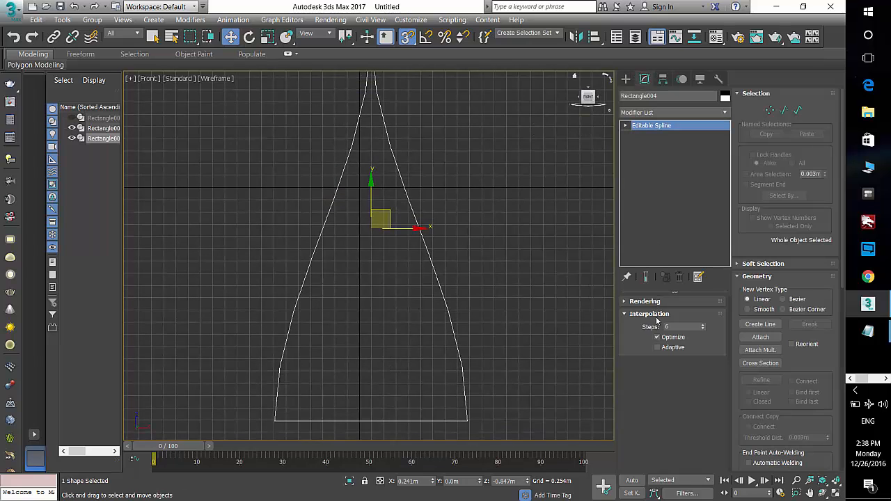
pyautogui.click(657, 347)
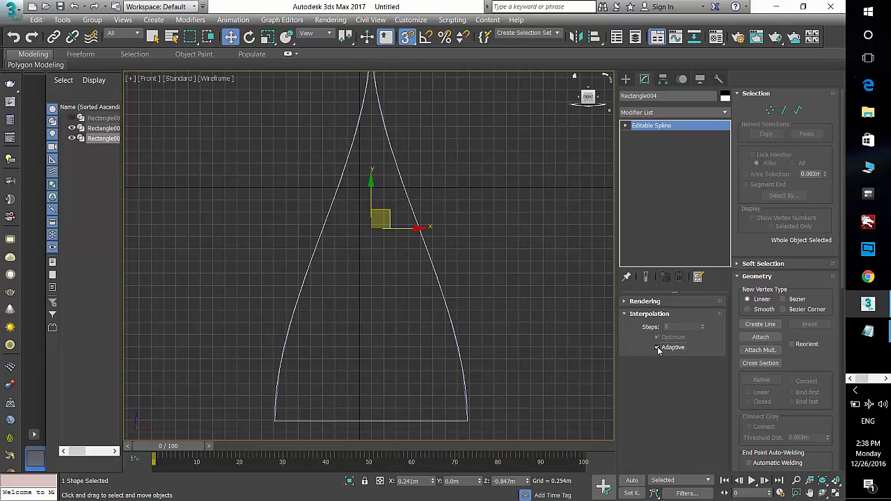
pyautogui.click(657, 348)
pyautogui.scroll(6, 500, 310)
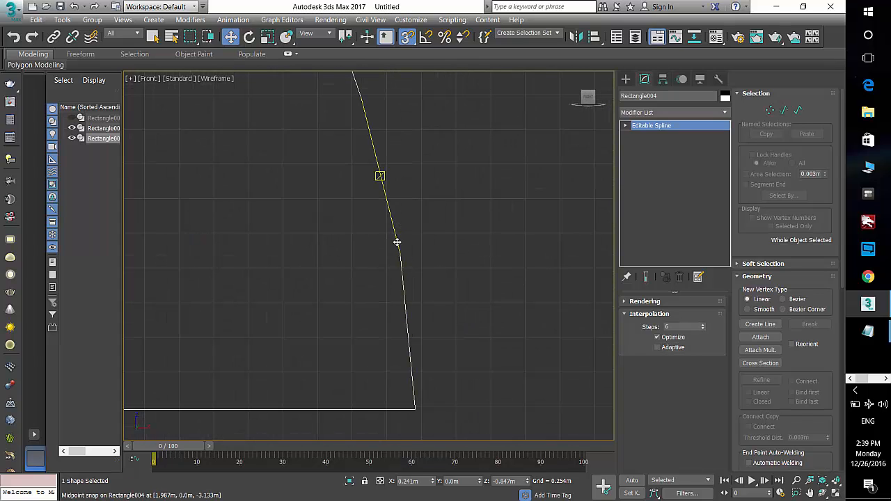
pyautogui.scroll(2, 398, 252)
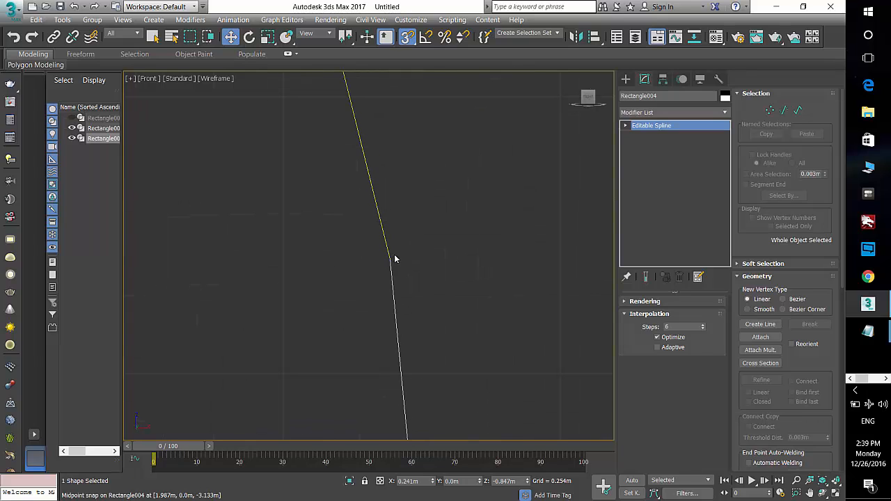
pyautogui.scroll(1, 391, 256)
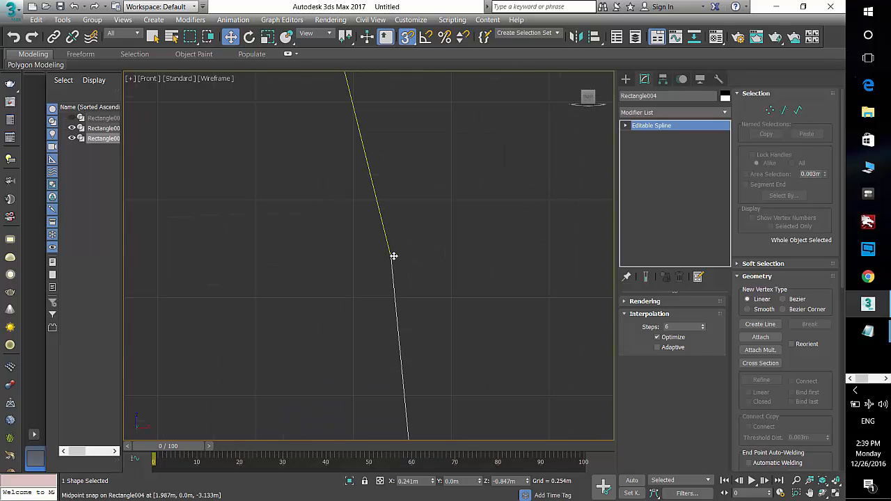
pyautogui.click(658, 348)
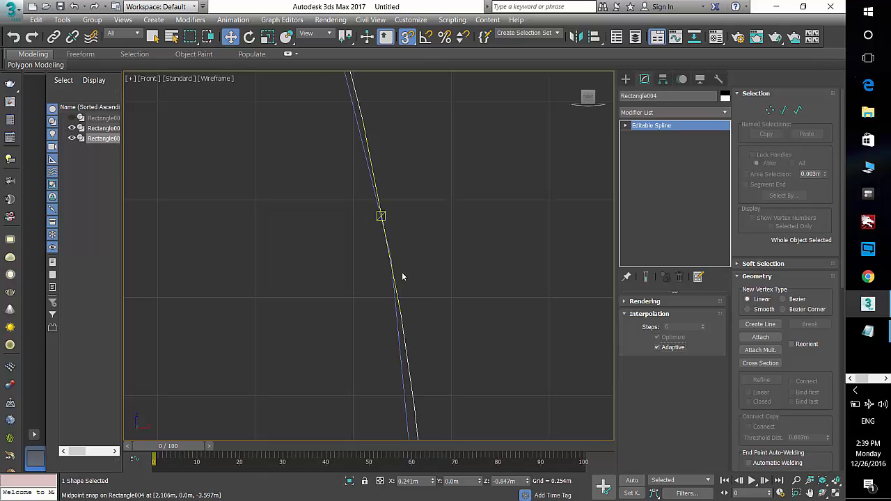
# - Compare the side curves of the two overlapping splines by selecting the adaptive copy and the non-adaptive original
pyautogui.moveTo(408, 318); pyautogui.dragTo(430, 227, button='middle')
pyautogui.click(447, 271)
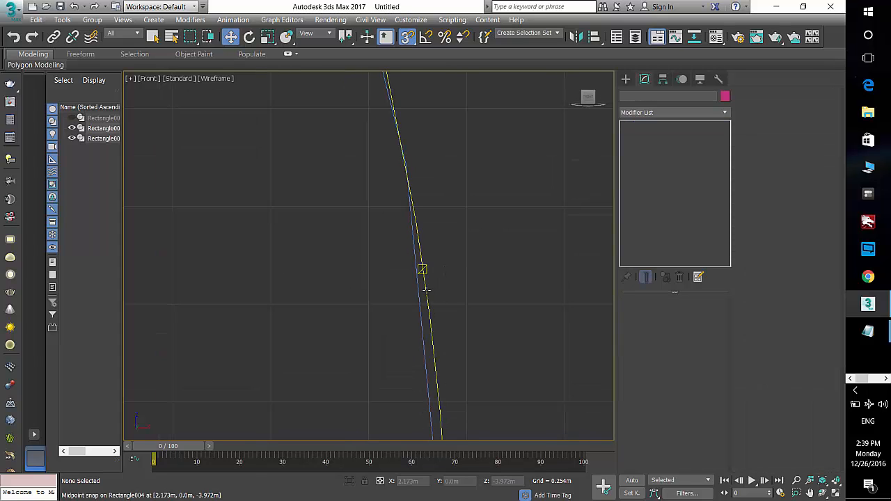
pyautogui.click(426, 291)
pyautogui.click(419, 297)
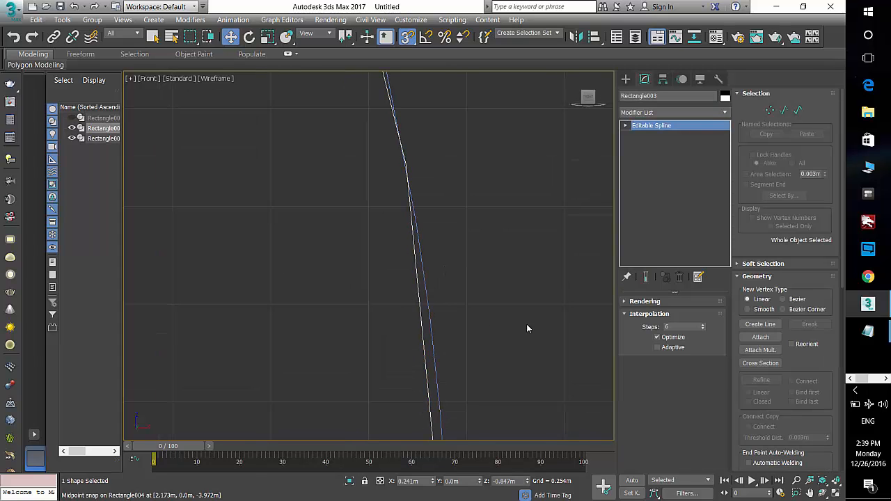
# - Turn on Adaptive interpolation for the non-adaptive original spline and deselect it
pyautogui.click(658, 348)
pyautogui.click(497, 303)
pyautogui.scroll(-5, 497, 303)
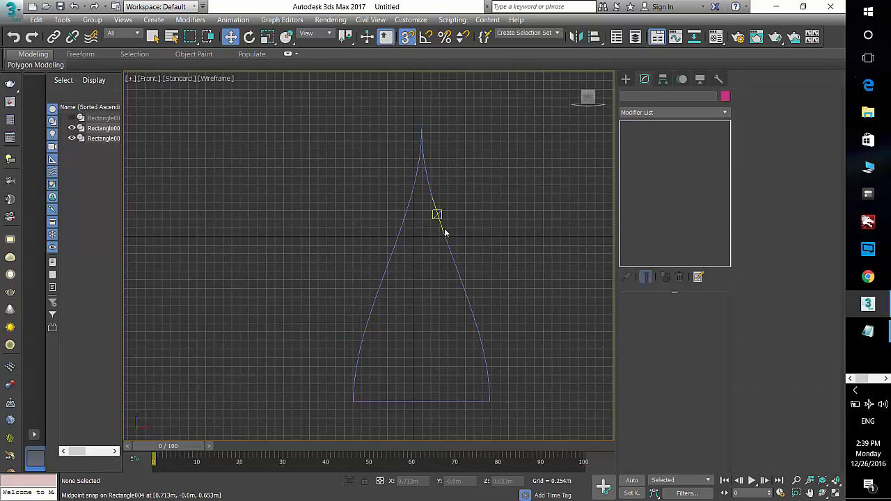
# - Chamfer the apex vertex of Rectangle004 into a short flat top edge and turn off 3D snapping
pyautogui.click(446, 234)
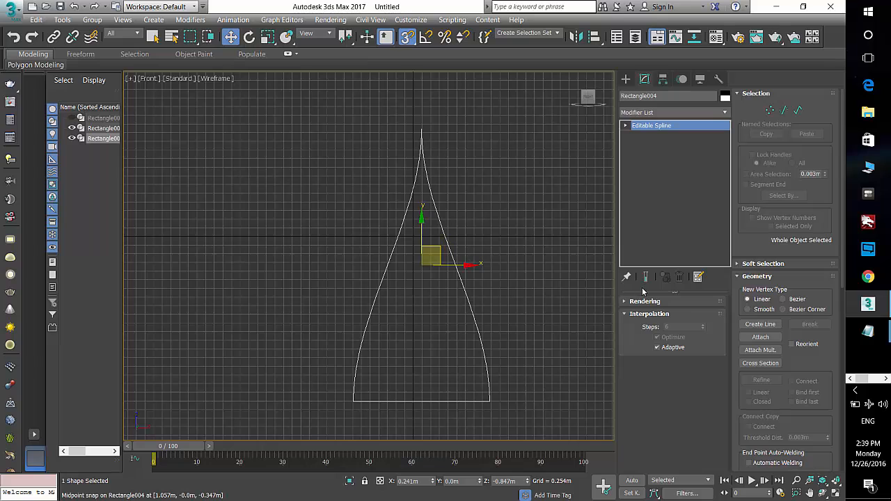
pyautogui.click(769, 110)
pyautogui.moveTo(383, 110); pyautogui.dragTo(453, 143)
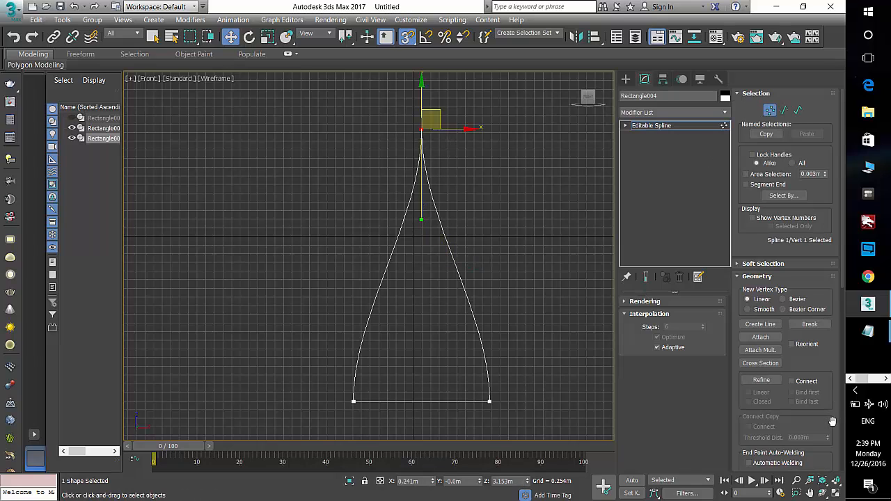
pyautogui.scroll(-5, 833, 421)
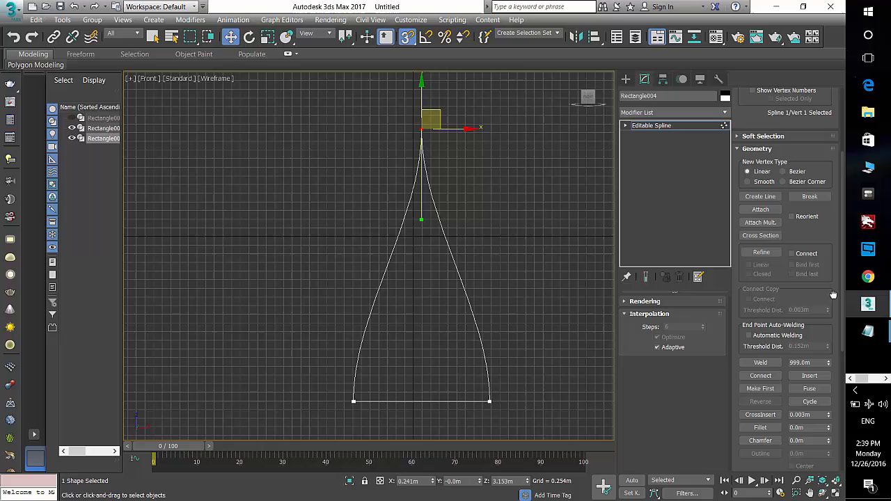
pyautogui.click(762, 440)
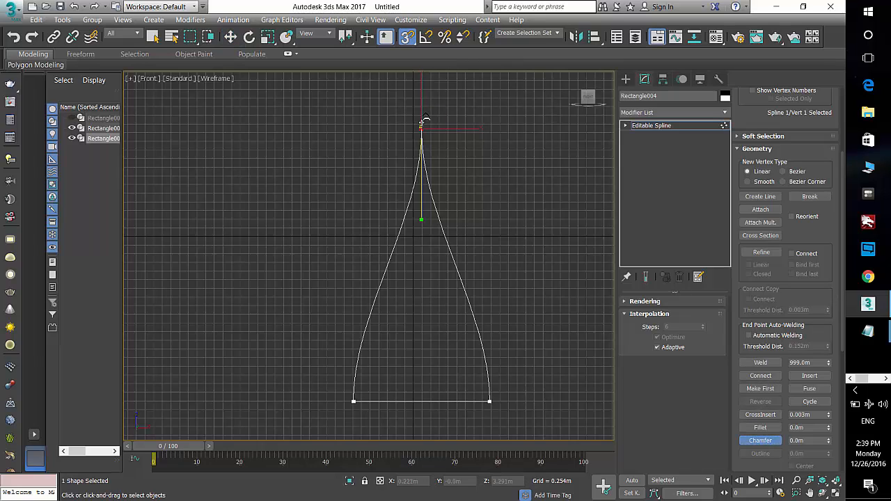
pyautogui.moveTo(422, 122); pyautogui.dragTo(439, 58)
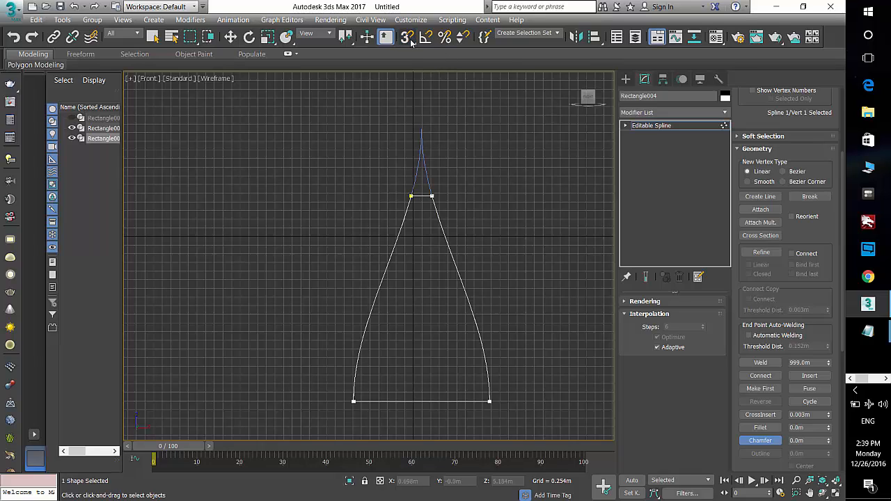
pyautogui.moveTo(461, 150); pyautogui.dragTo(408, 160)
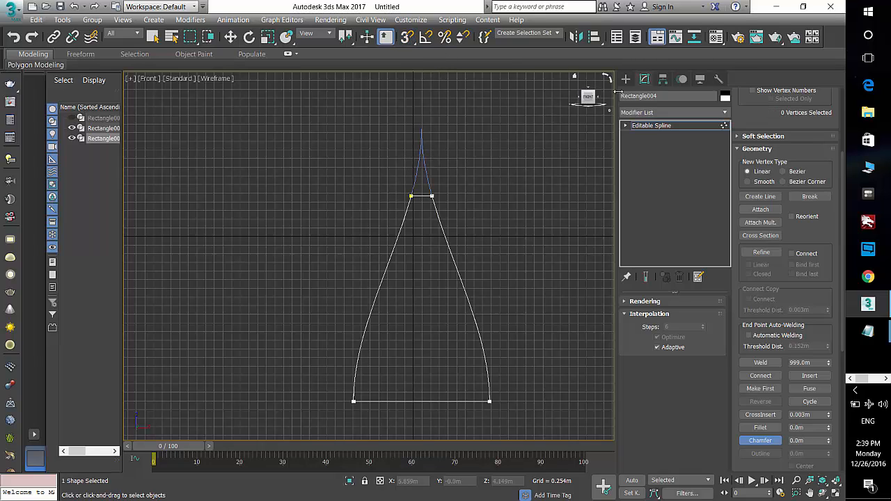
# - Fillet the apex vertex of Rectangle003 into a rounded tip just below the other shape's flat top
pyautogui.click(627, 80)
pyautogui.click(418, 164)
pyautogui.click(645, 79)
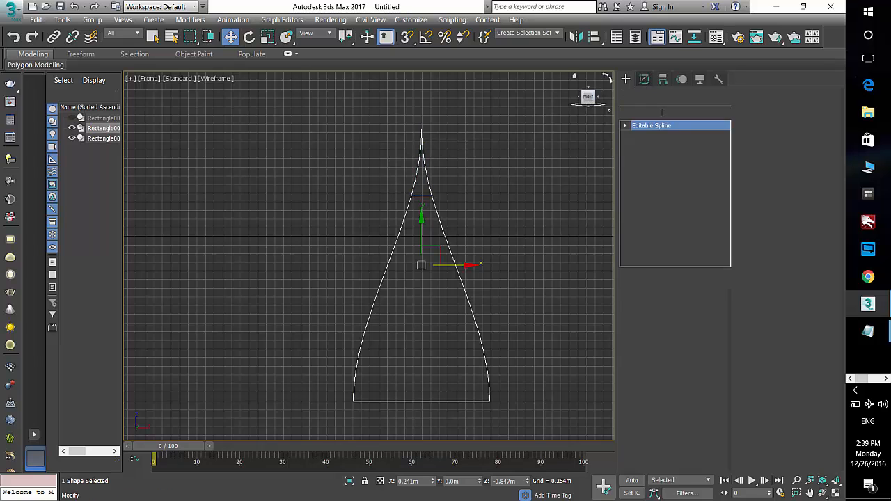
pyautogui.click(769, 110)
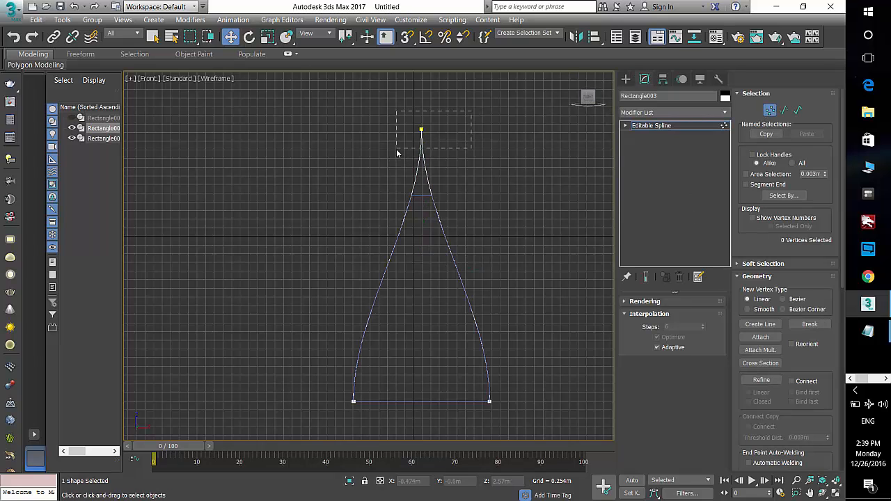
pyautogui.click(421, 129)
pyautogui.scroll(-3, 822, 420)
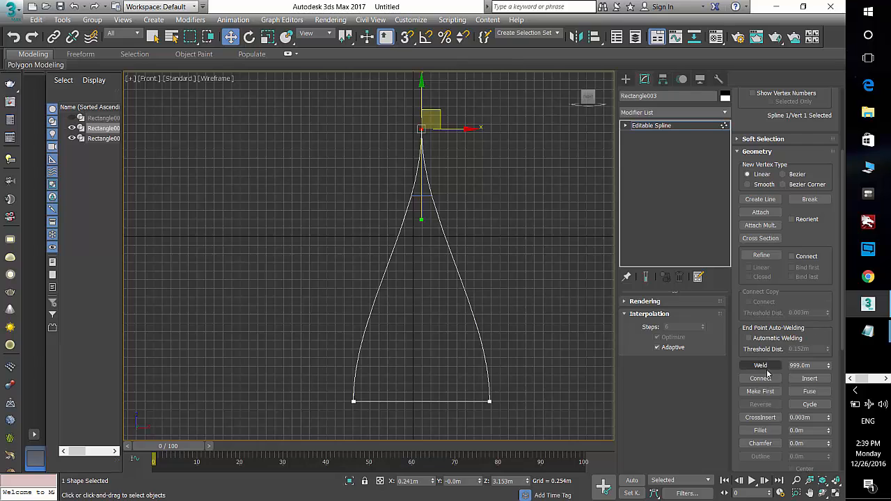
pyautogui.click(758, 431)
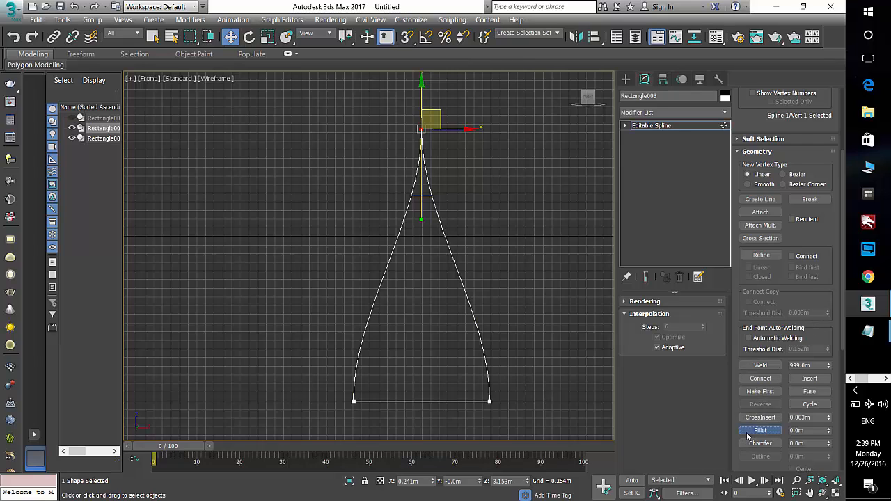
pyautogui.moveTo(422, 129); pyautogui.dragTo(451, 31)
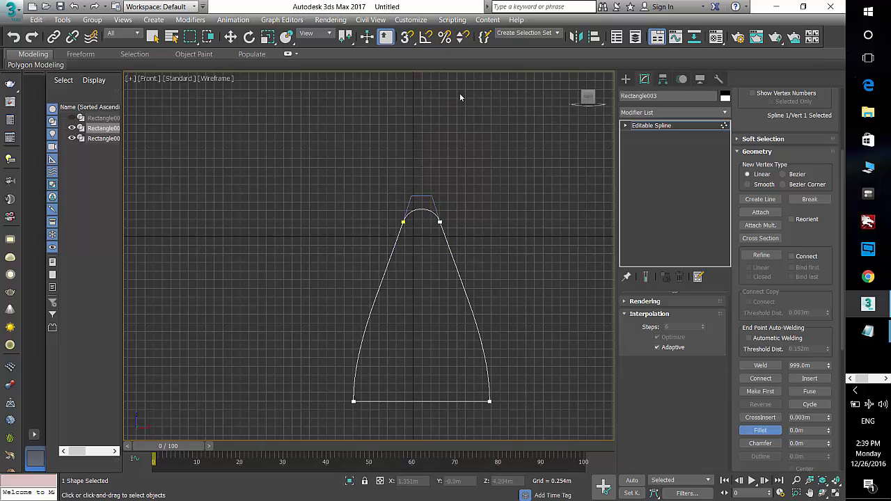
# - Outline the whole rounded-tip spline inward by about 0.259 m
pyautogui.scroll(3, 759, 262)
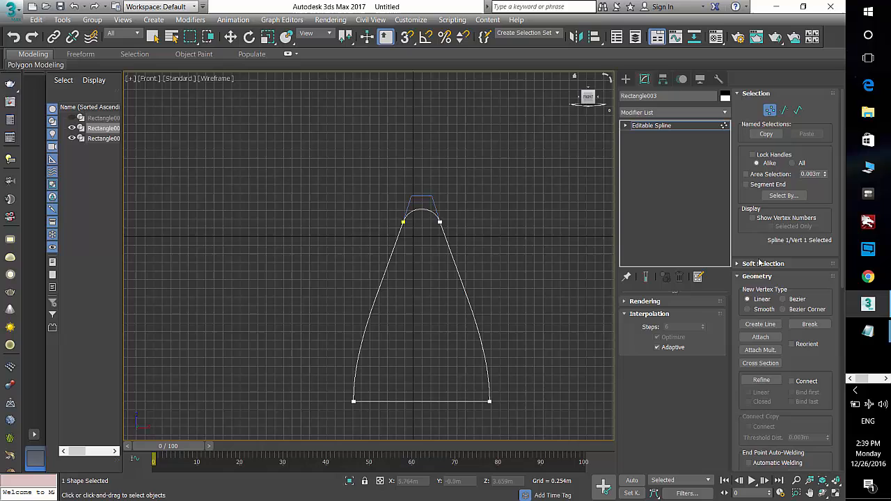
pyautogui.click(798, 111)
pyautogui.moveTo(545, 253); pyautogui.dragTo(422, 312)
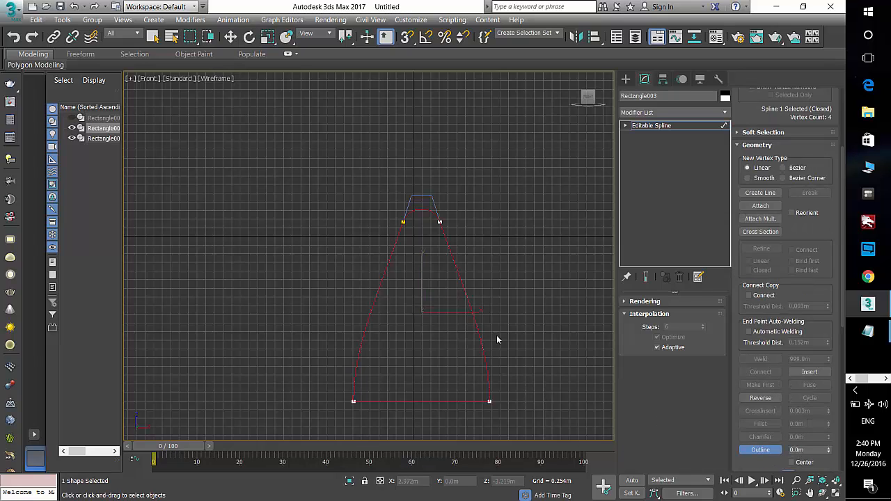
pyautogui.moveTo(475, 321); pyautogui.dragTo(478, 313)
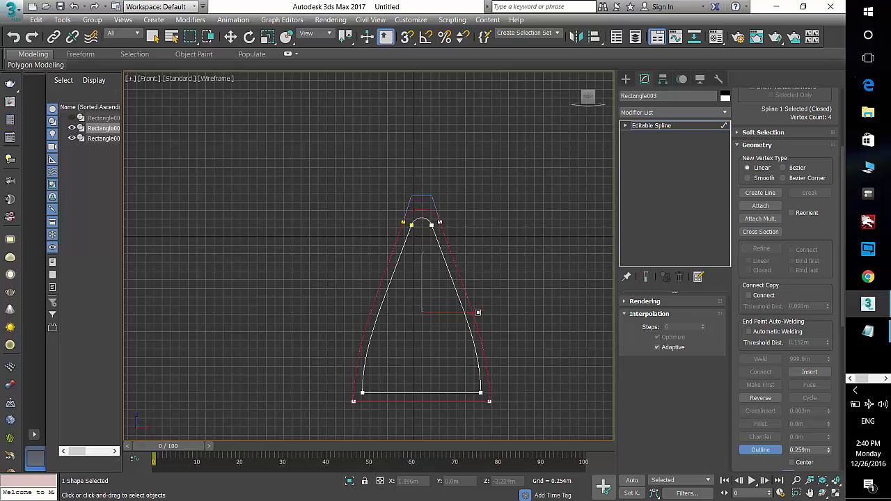
pyautogui.press('w')
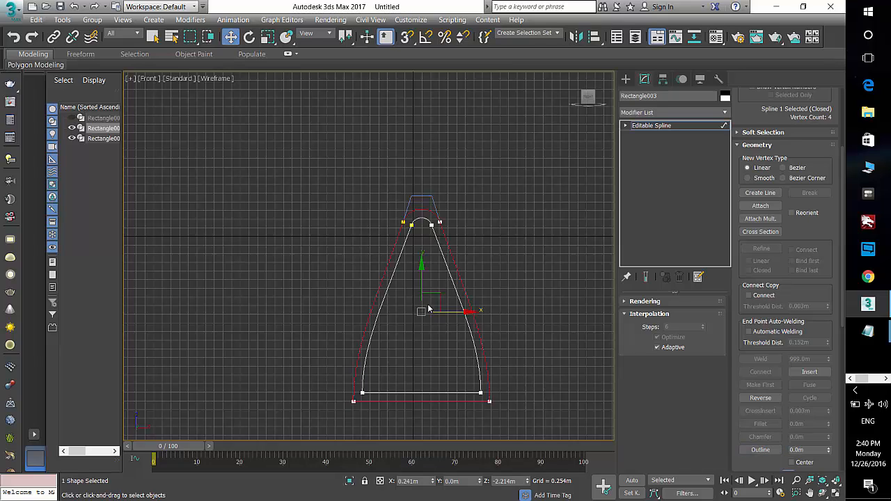
# - Delete the outer spline of Rectangle003, keep only its inner outline, and leave sub-object editing
pyautogui.moveTo(422, 271); pyautogui.dragTo(423, 280)
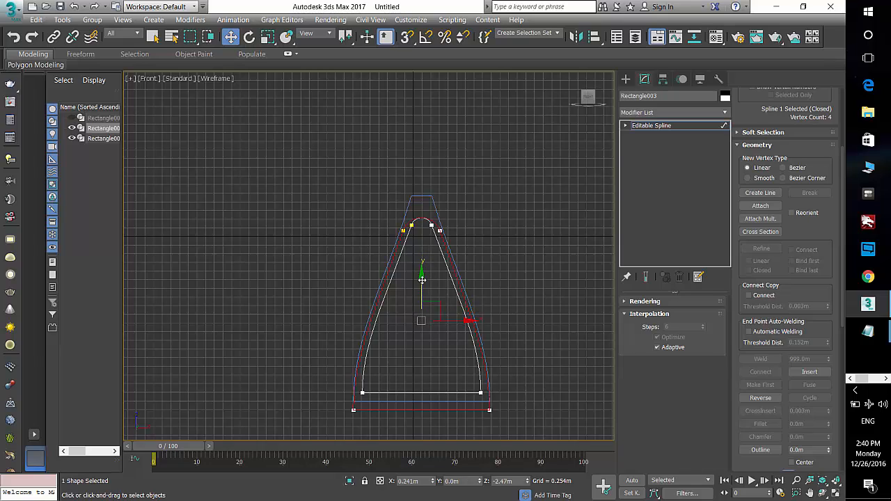
pyautogui.press('Delete')
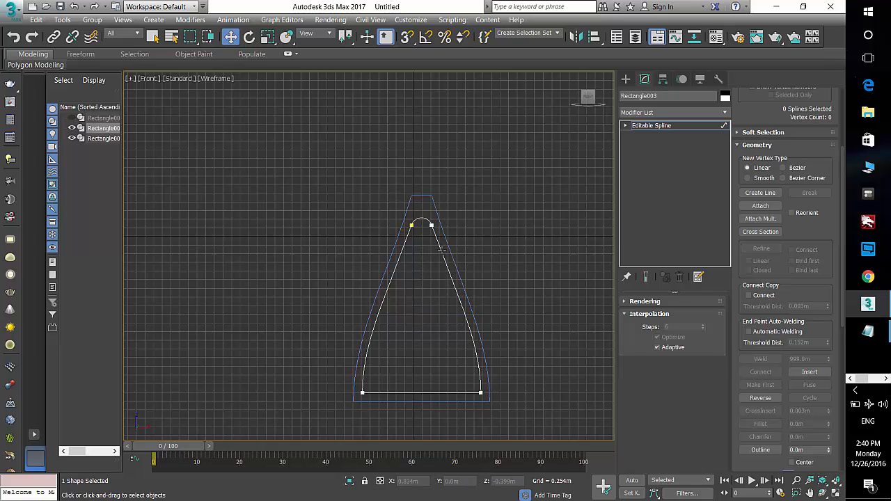
pyautogui.click(440, 249)
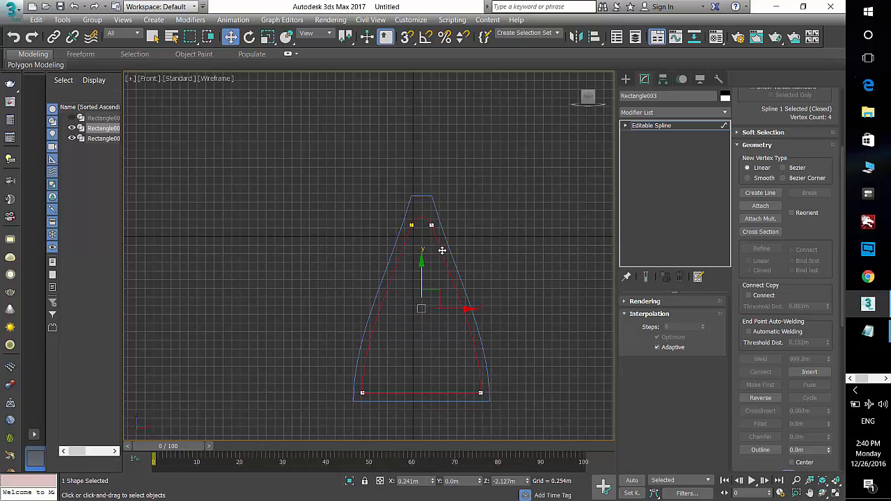
pyautogui.click(627, 80)
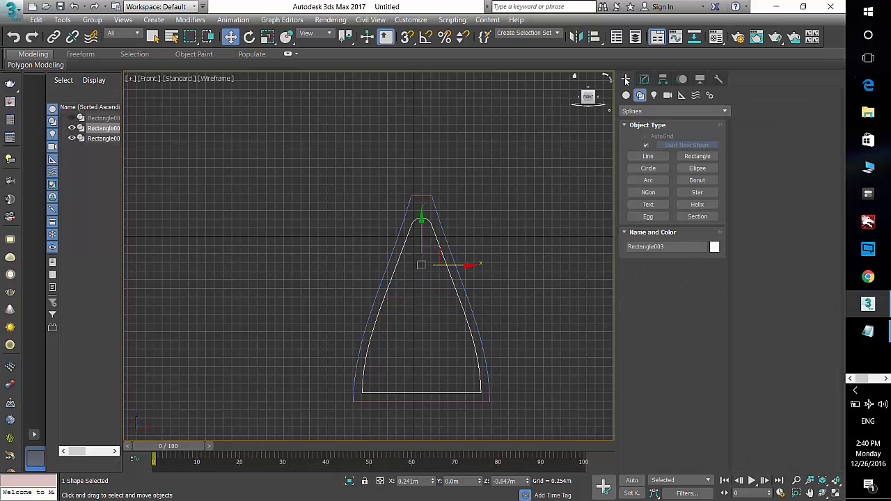
# - Move the two base vertices of the inner rounded shape down, slightly below the outer shape's base edge
pyautogui.click(644, 81)
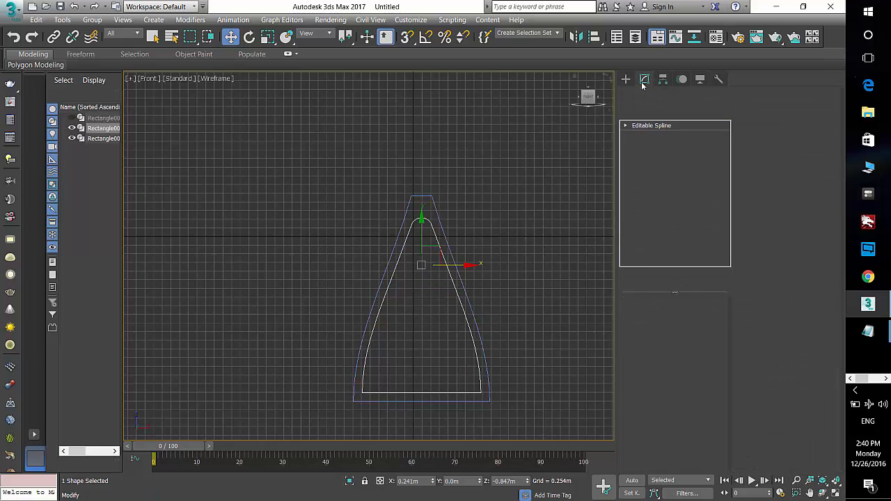
pyautogui.click(770, 110)
pyautogui.moveTo(499, 381); pyautogui.dragTo(351, 423)
pyautogui.moveTo(362, 356); pyautogui.dragTo(363, 370)
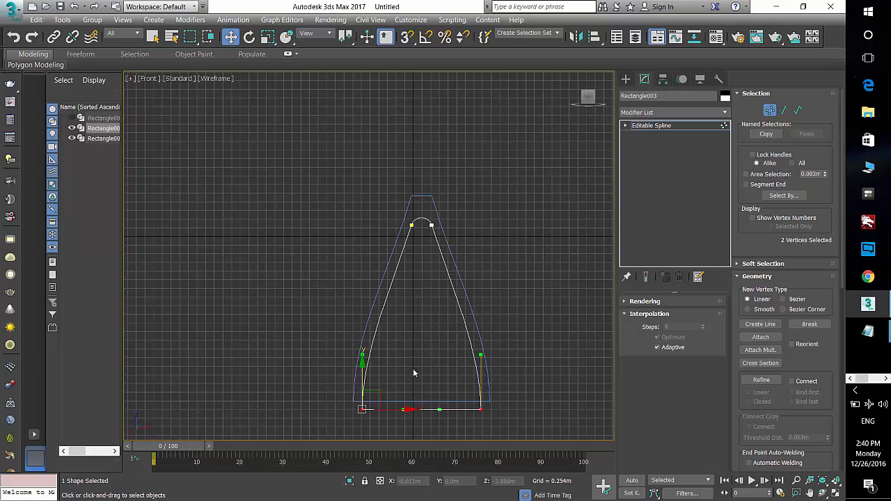
# - Scale the two base vertices uniformly to lengthen their tangent handles slightly, and deselect the inner shape
pyautogui.press('r')
pyautogui.moveTo(363, 355); pyautogui.dragTo(364, 349)
pyautogui.hotkey('ctrl', 'z')
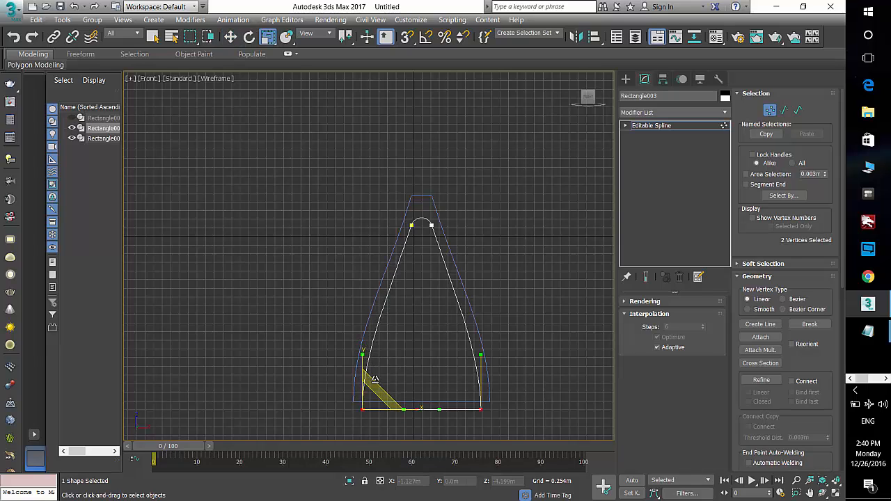
pyautogui.moveTo(375, 379); pyautogui.dragTo(376, 376)
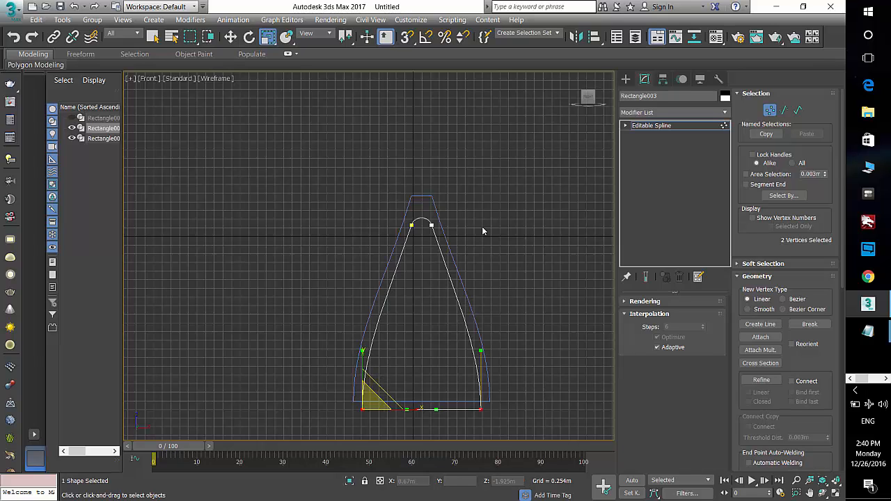
pyautogui.click(626, 80)
pyautogui.click(527, 184)
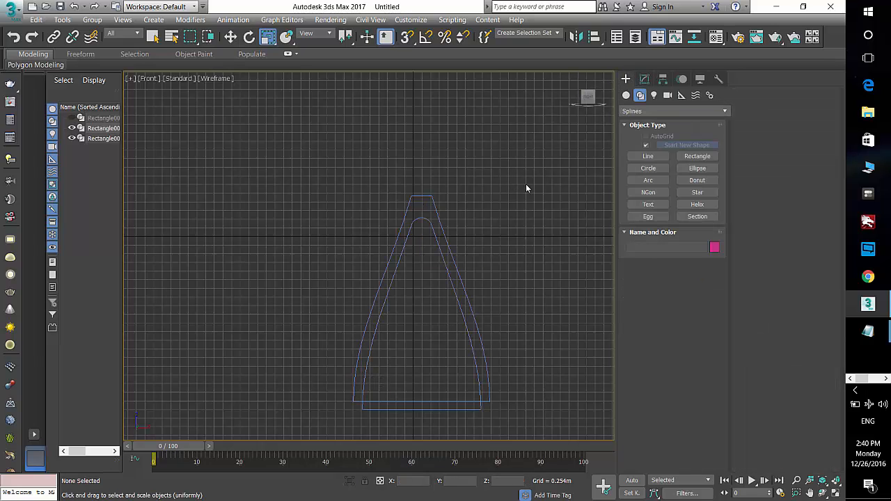
# - Raise the two top vertices of the flat-topped outer shape vertically to make it taller
pyautogui.click(424, 199)
pyautogui.click(646, 78)
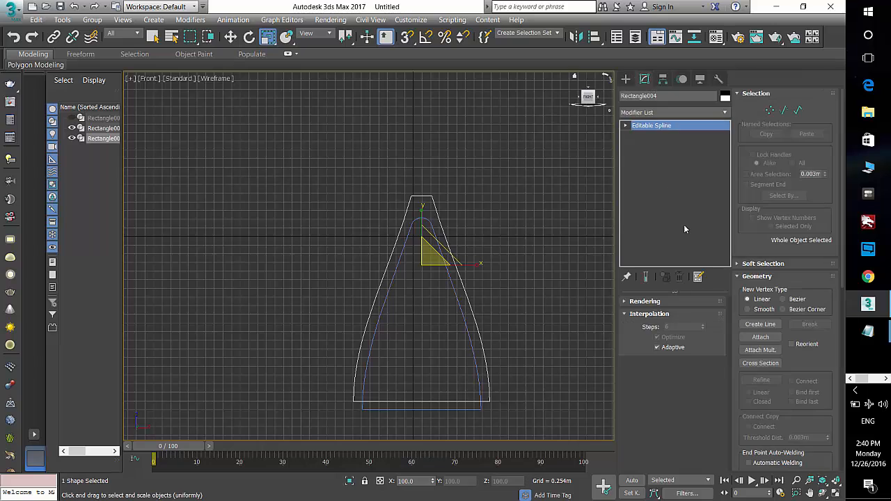
pyautogui.click(769, 110)
pyautogui.moveTo(470, 166); pyautogui.dragTo(384, 205)
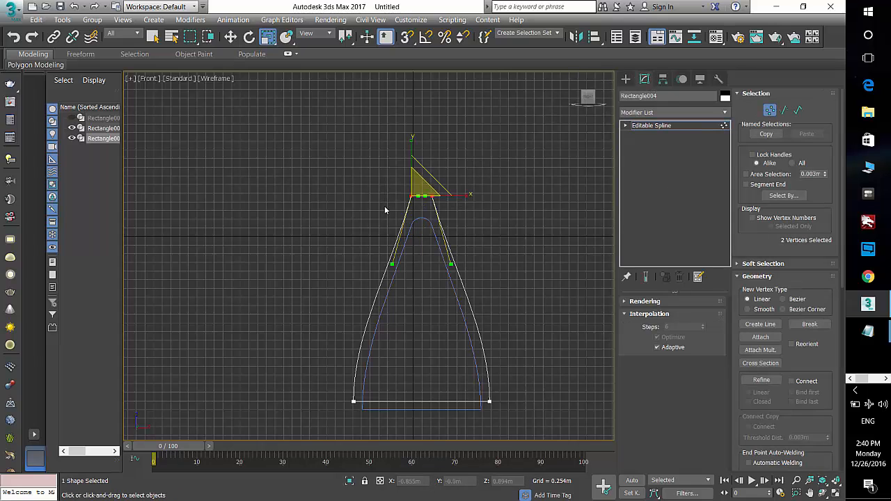
pyautogui.press('w')
pyautogui.moveTo(411, 151); pyautogui.dragTo(413, 123)
pyautogui.click(513, 214)
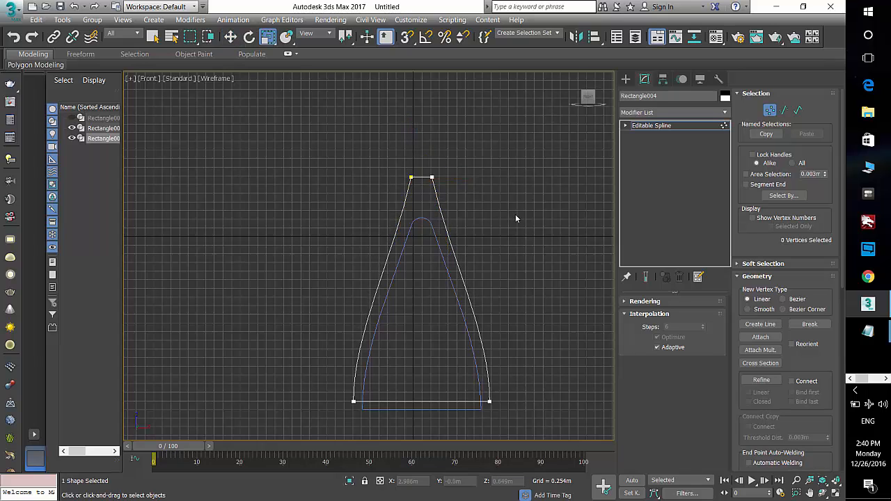
pyautogui.click(626, 81)
# - Apply an Extrude modifier to the outer flat-topped shape in the Perspective view
pyautogui.press('p')
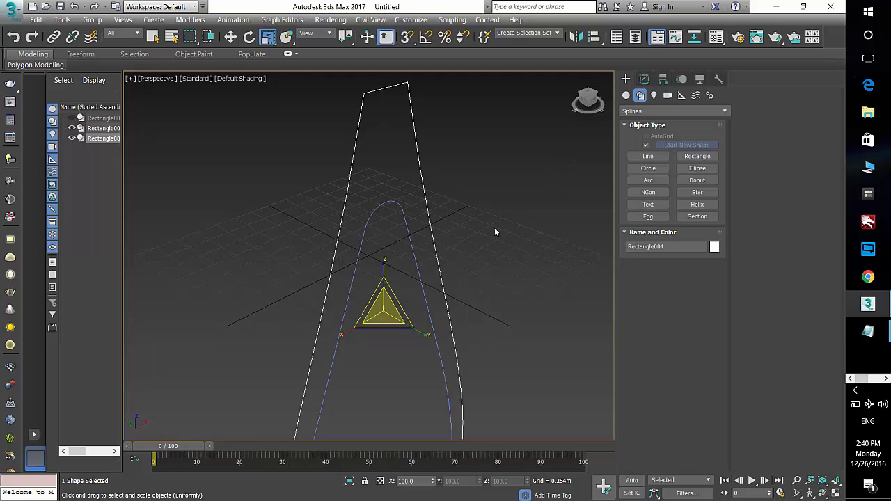
pyautogui.scroll(-4, 439, 228)
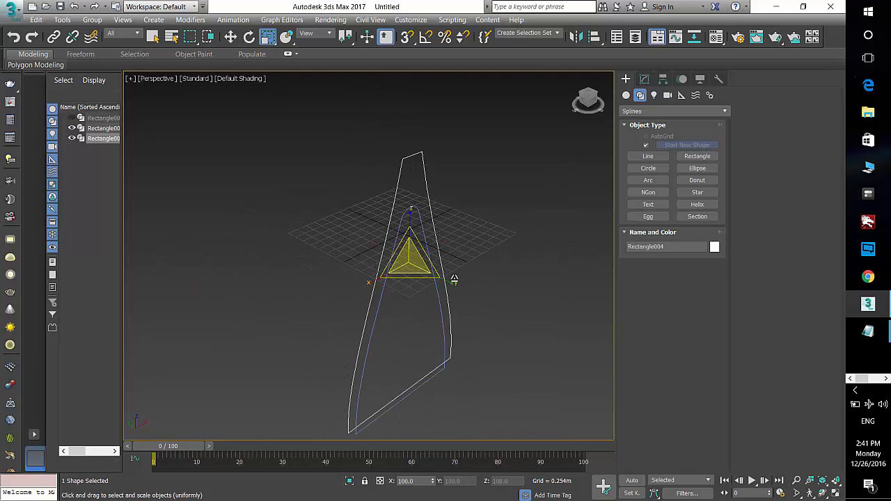
pyautogui.keyDown('alt'); pyautogui.moveTo(453, 278); pyautogui.dragTo(441, 154, button='middle'); pyautogui.keyUp('alt')
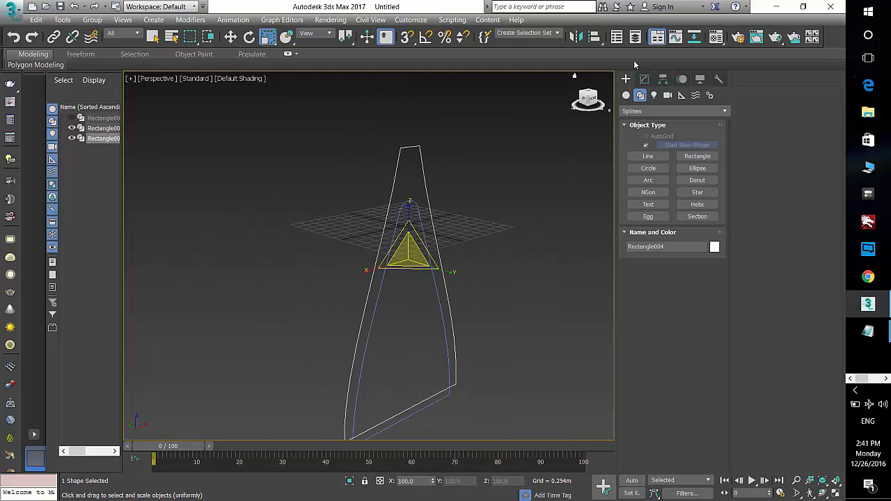
pyautogui.click(645, 78)
pyautogui.click(672, 112)
pyautogui.press('e')
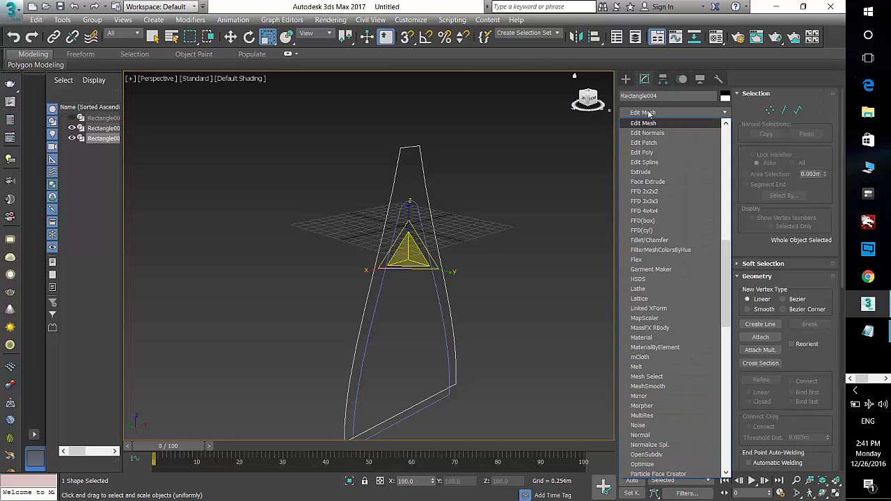
pyautogui.click(647, 172)
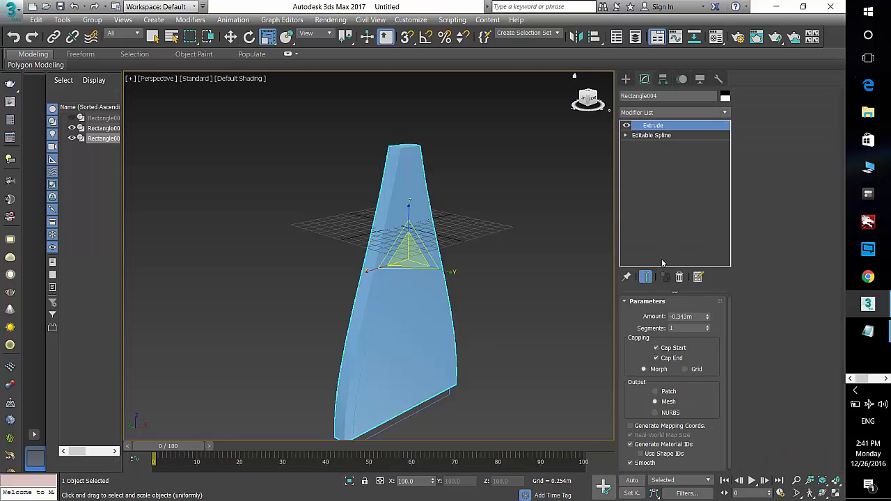
# - Set the outer shape's Extrude amount to about 0.546 m, showing edged faces and switching to wireframe display
pyautogui.press('F4')
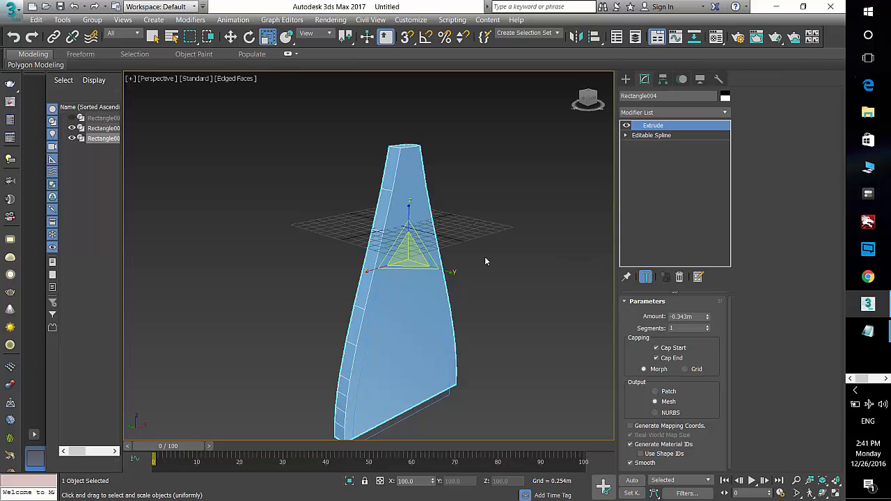
pyautogui.moveTo(709, 319); pyautogui.dragTo(703, 287)
pyautogui.press('F3')
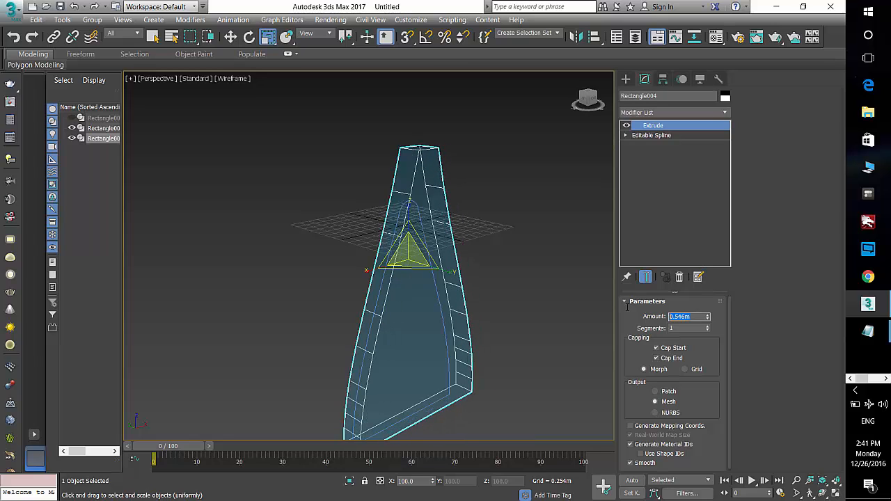
# - Set the outer shape's Extrude amount to 0.5 m and deselect the shape
pyautogui.press('Return')
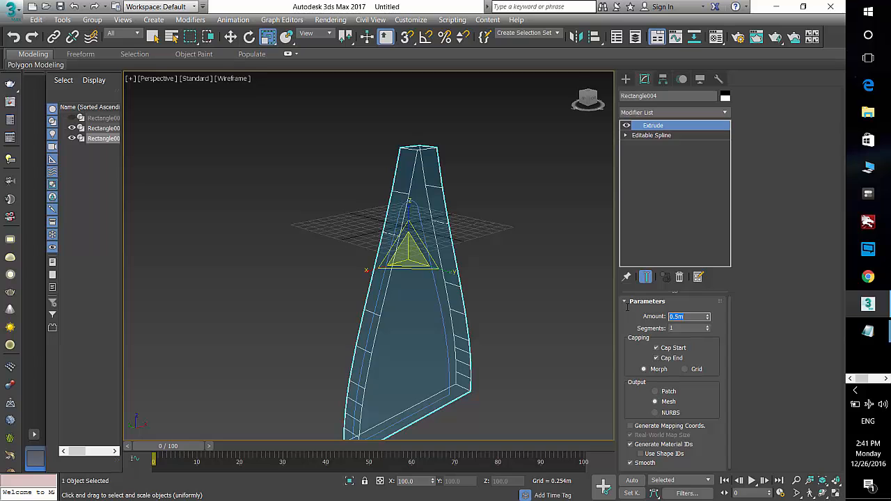
pyautogui.click(446, 241)
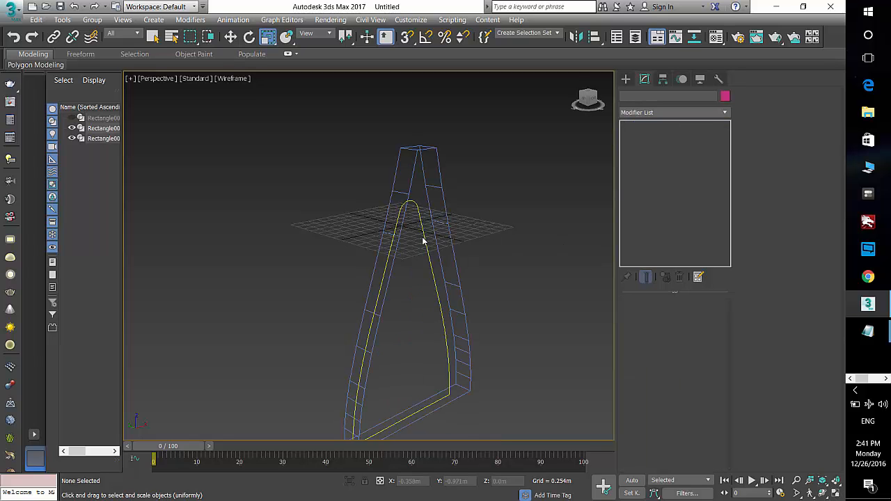
# - In the Front view, add a vertical line to the inner spline from its top midpoint to its base midpoint, using midpoint snapping
pyautogui.click(422, 237)
pyautogui.press('f')
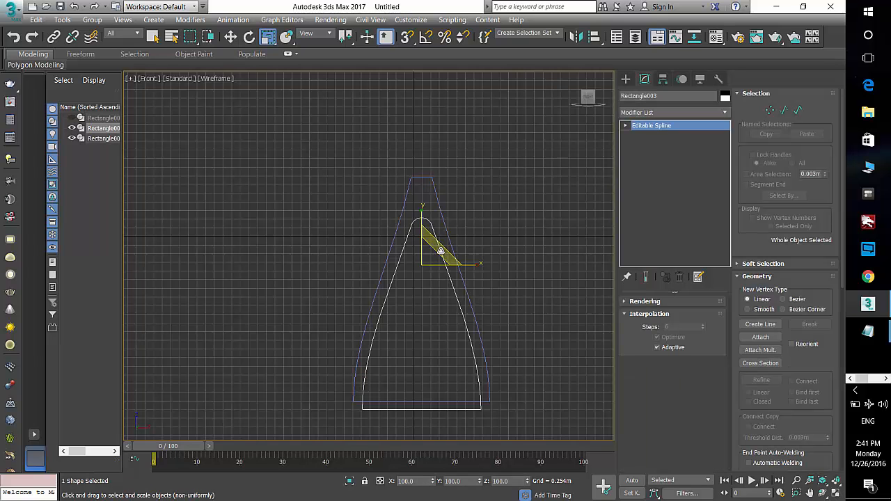
pyautogui.scroll(1, 424, 233)
pyautogui.scroll(3, 389, 208)
pyautogui.scroll(-3, 389, 208)
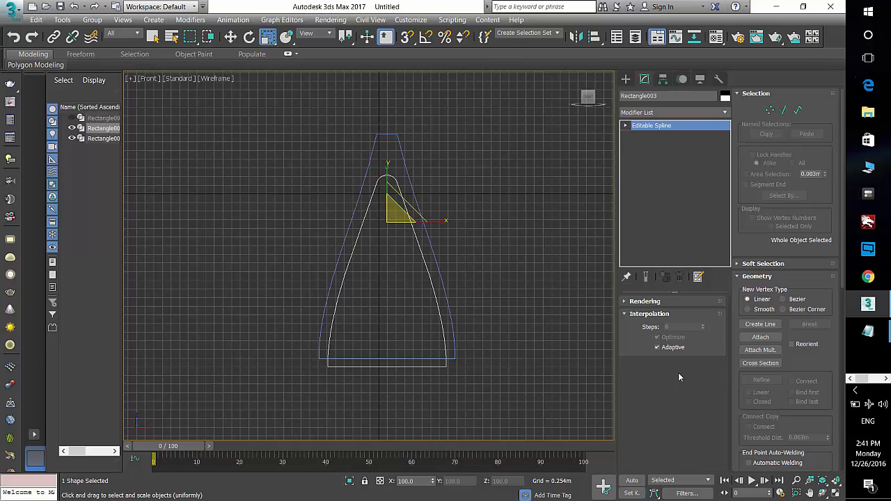
pyautogui.click(760, 326)
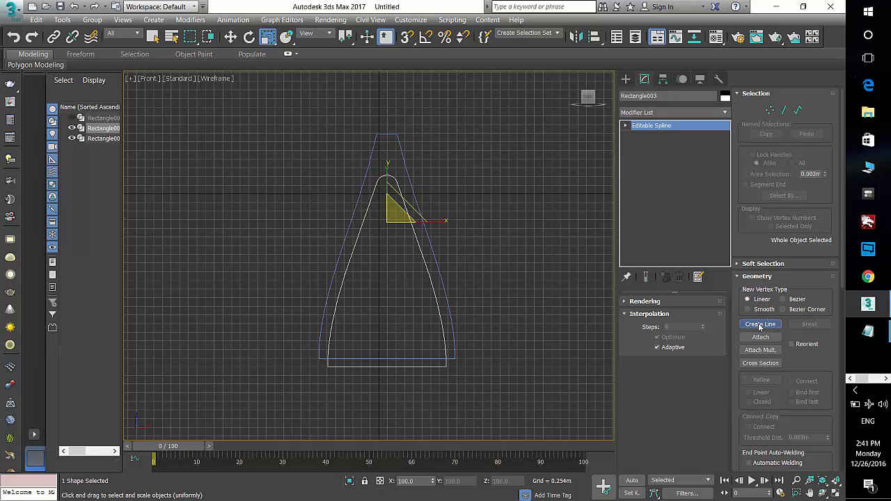
pyautogui.click(407, 38)
pyautogui.rightClick(408, 39)
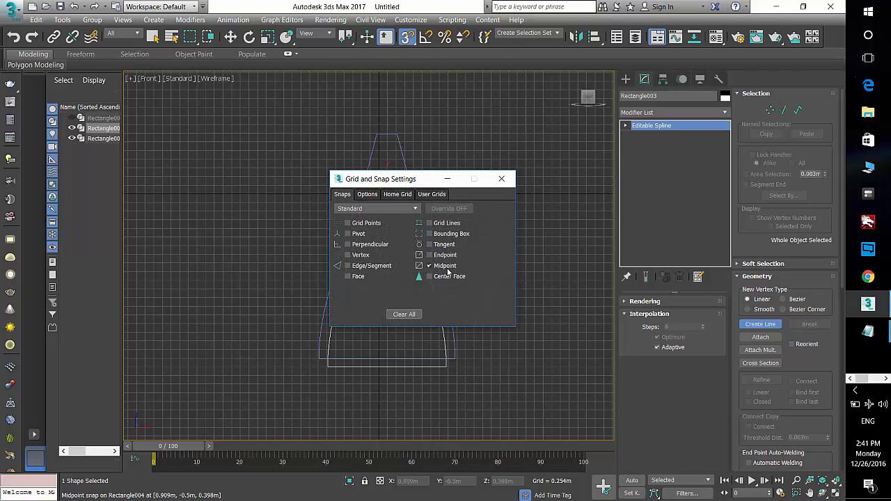
pyautogui.click(500, 180)
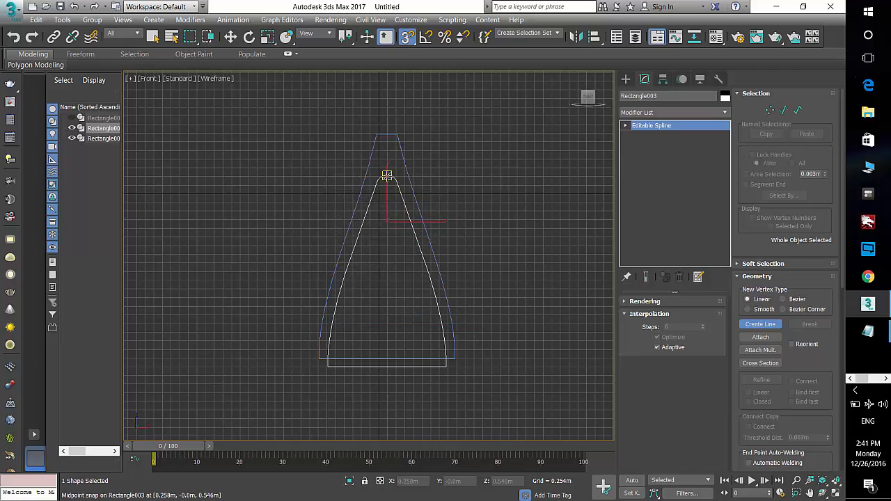
pyautogui.click(385, 206)
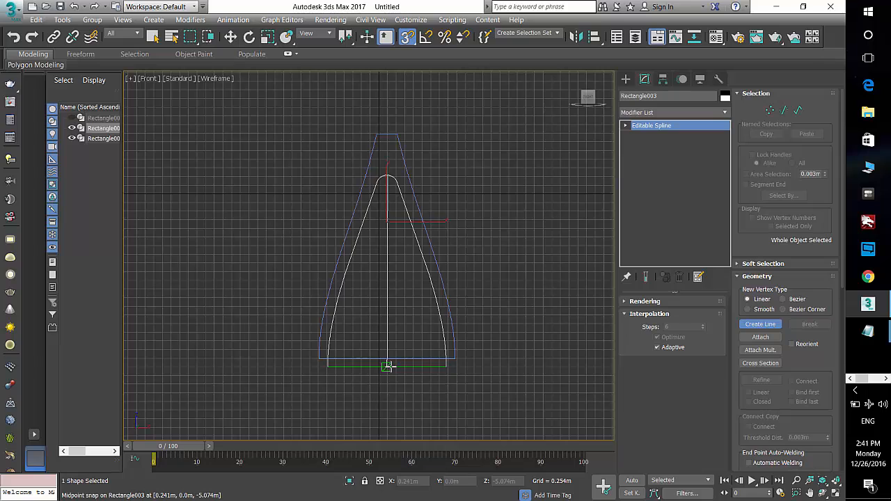
pyautogui.click(388, 367)
pyautogui.rightClick(394, 253)
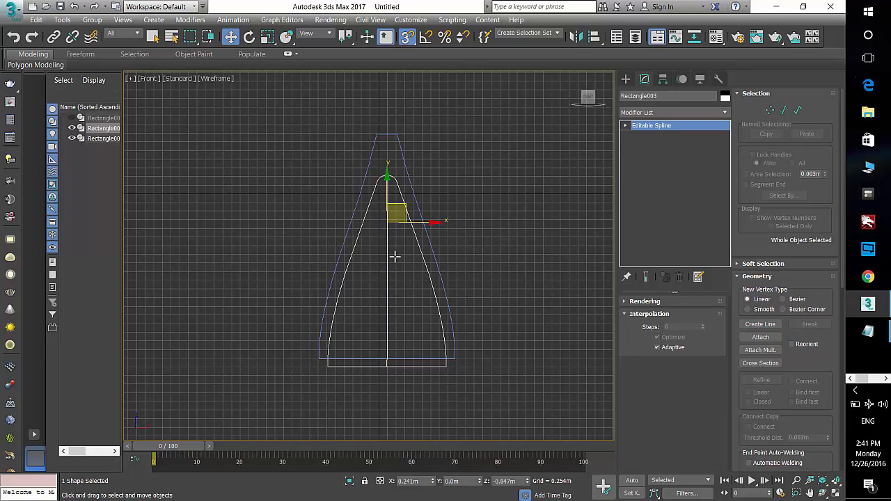
# - Trim away the left half of the inner outline at the centre line, working at Spline level
pyautogui.click(798, 111)
pyautogui.scroll(-6, 830, 378)
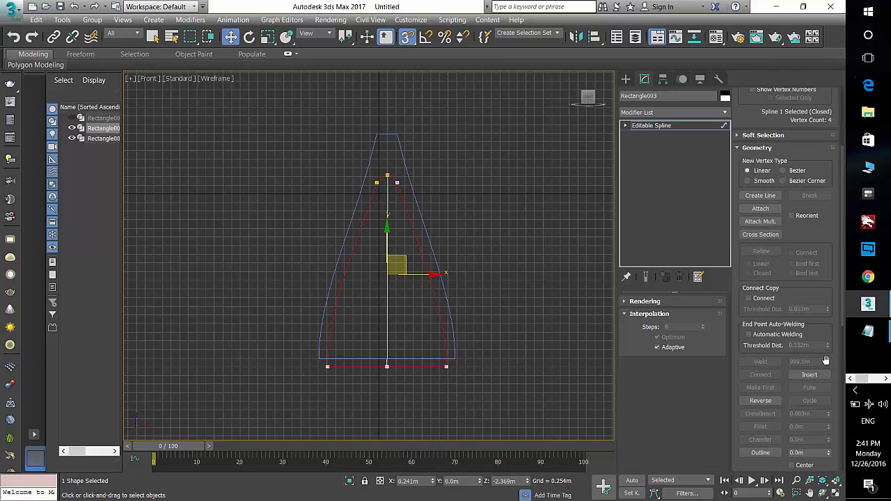
pyautogui.scroll(-1, 761, 453)
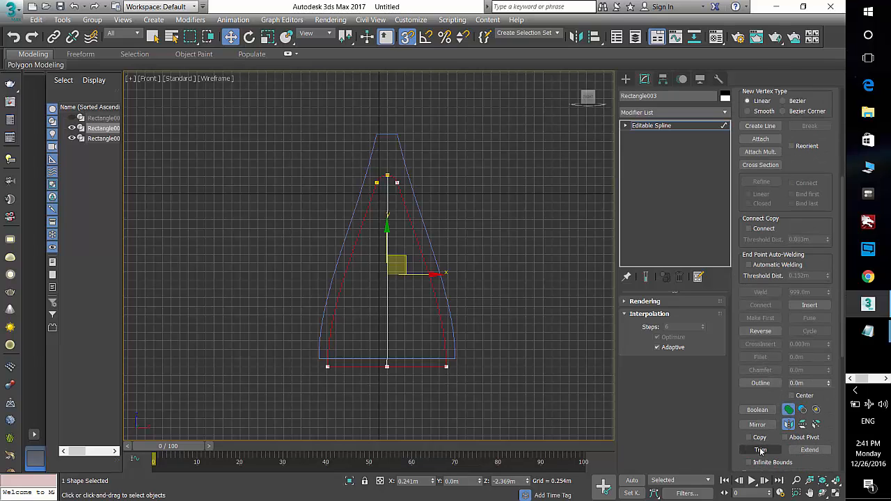
pyautogui.click(761, 451)
pyautogui.rightClick(353, 236)
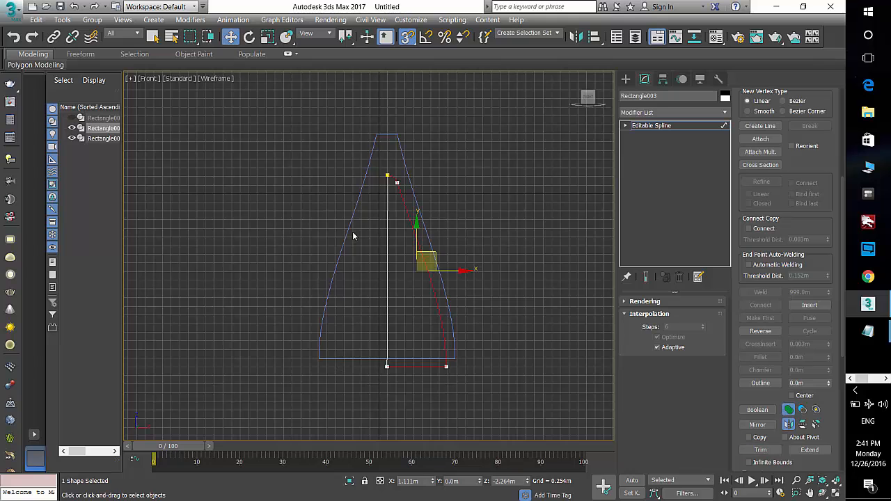
# - Select the two overlapping vertices at the tip of the remaining half profile at Vertex level
pyautogui.press('1')
pyautogui.moveTo(377, 162); pyautogui.dragTo(393, 181)
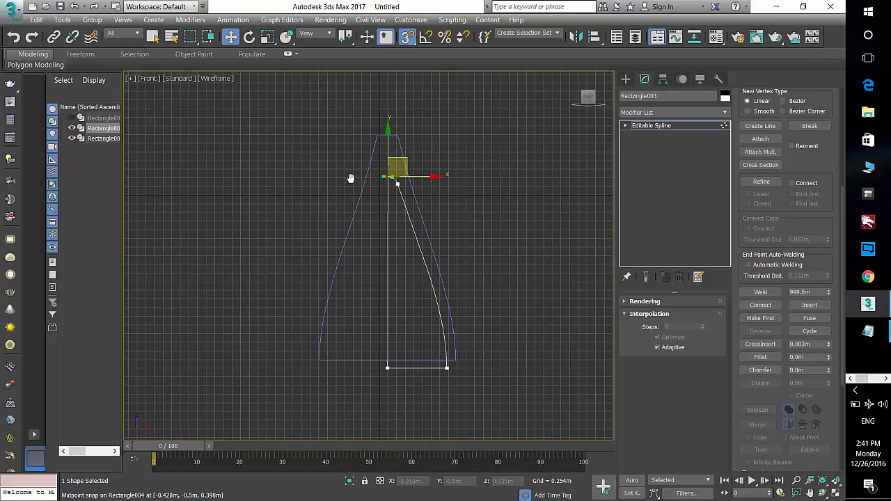
pyautogui.scroll(5, 366, 174)
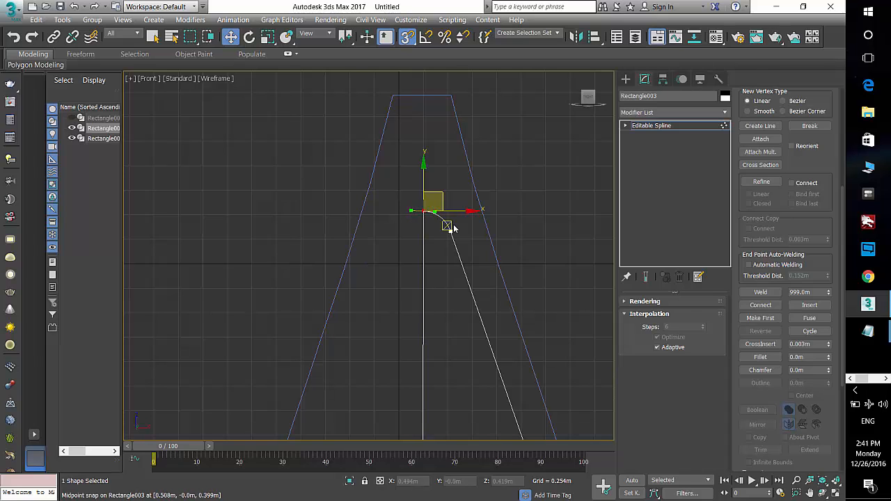
pyautogui.moveTo(829, 153); pyautogui.dragTo(830, 331)
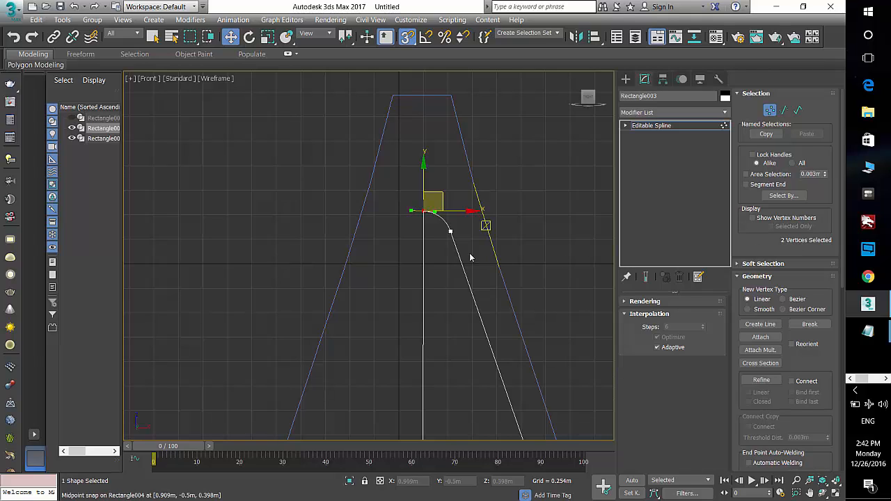
# - Move the centre line's top vertex sideways to test whether it is joined, and undo the move
pyautogui.click(402, 228)
pyautogui.click(427, 206)
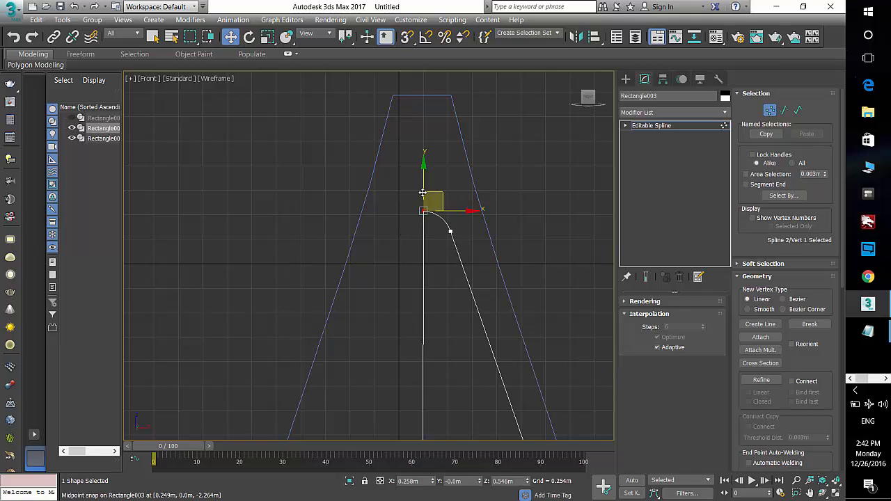
pyautogui.moveTo(427, 207); pyautogui.dragTo(397, 210)
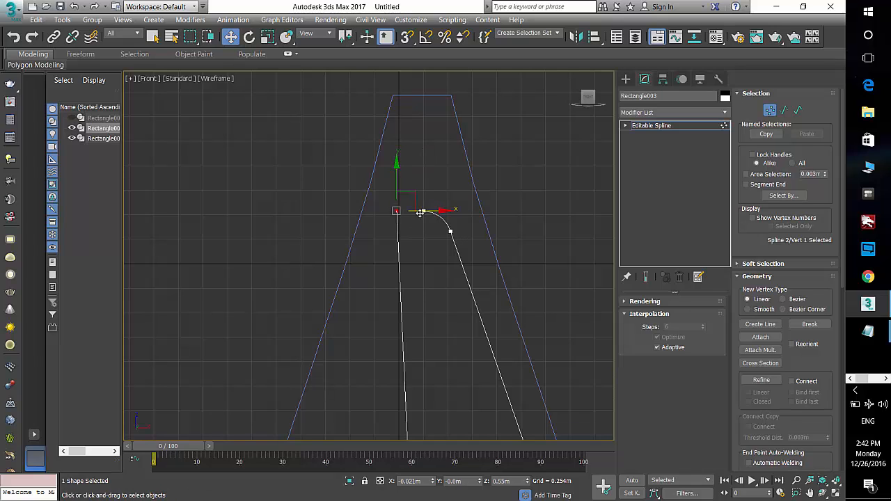
pyautogui.hotkey('ctrl', 'z')
# - Weld the two overlapping vertices at the tip of the half profile
pyautogui.moveTo(403, 232); pyautogui.dragTo(440, 207)
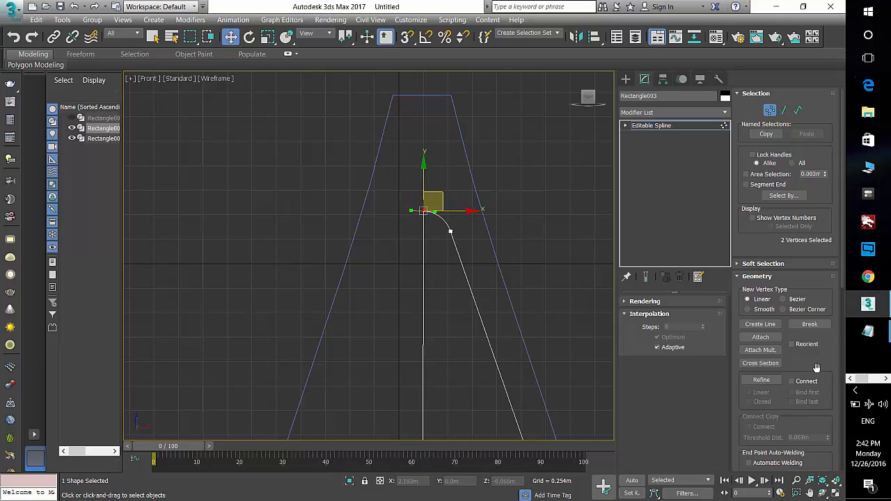
pyautogui.scroll(-4, 816, 368)
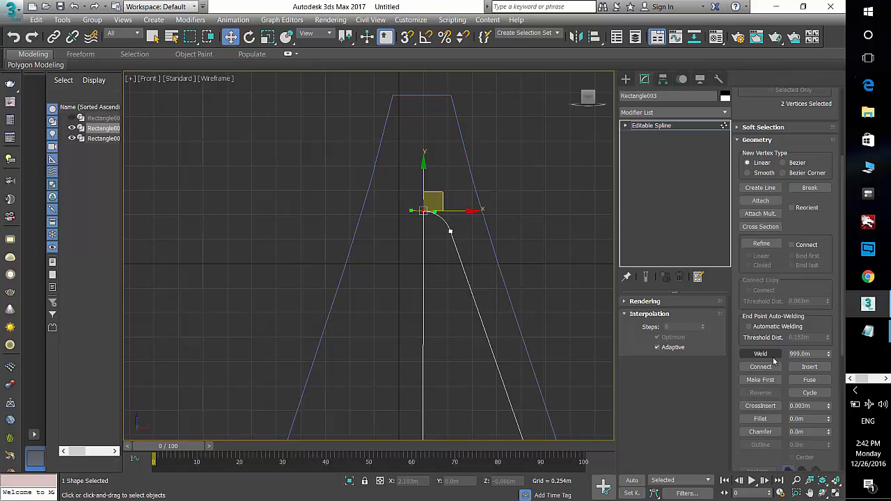
pyautogui.click(774, 361)
# - Weld the two overlapping vertices at the base of the centre line
pyautogui.scroll(-4, 446, 257)
pyautogui.moveTo(445, 261); pyautogui.dragTo(440, 200, button='middle')
pyautogui.moveTo(446, 417); pyautogui.dragTo(433, 327, button='middle')
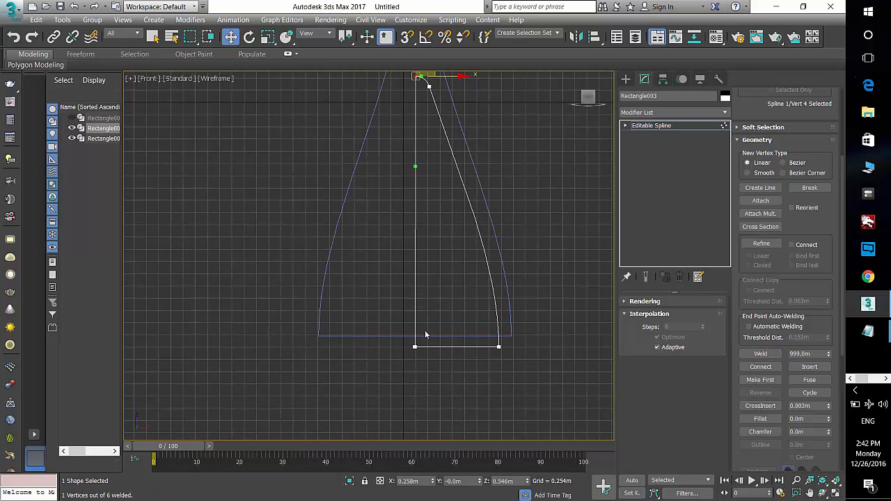
pyautogui.moveTo(397, 325); pyautogui.dragTo(437, 376)
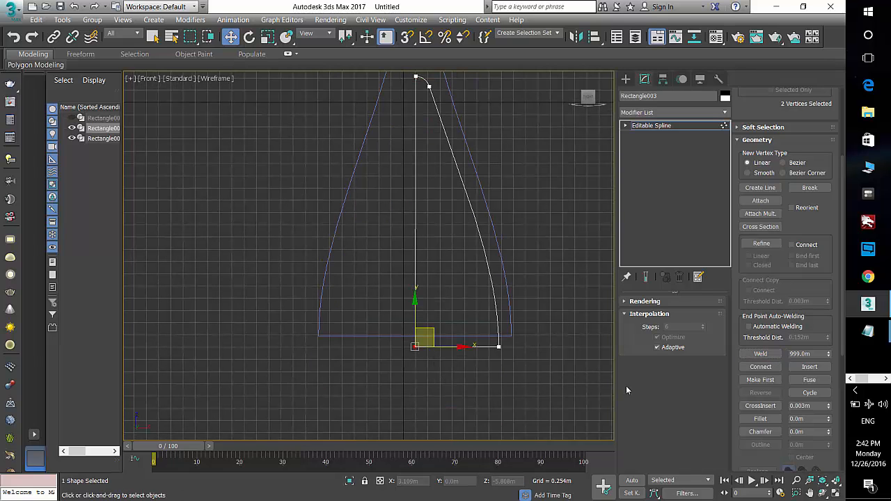
pyautogui.click(761, 354)
# - Apply a Lathe modifier to the closed inner half profile
pyautogui.moveTo(449, 256); pyautogui.dragTo(448, 294, button='middle')
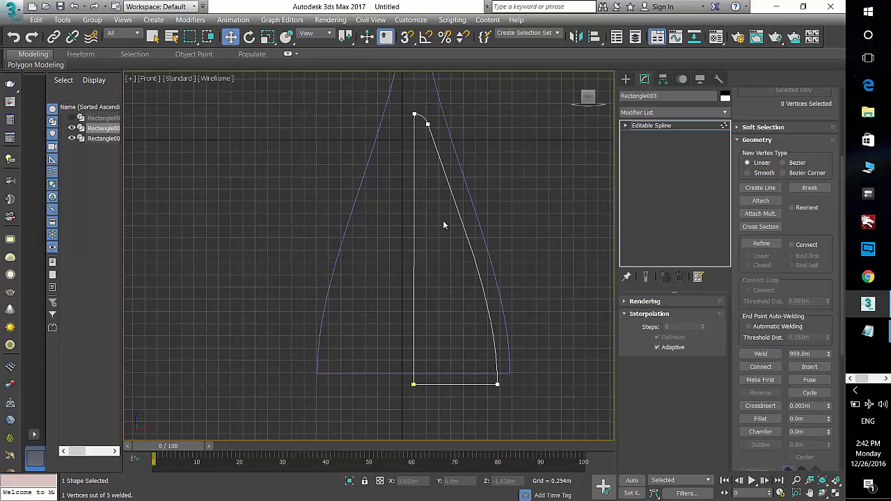
pyautogui.click(644, 112)
pyautogui.scroll(-10, 647, 124)
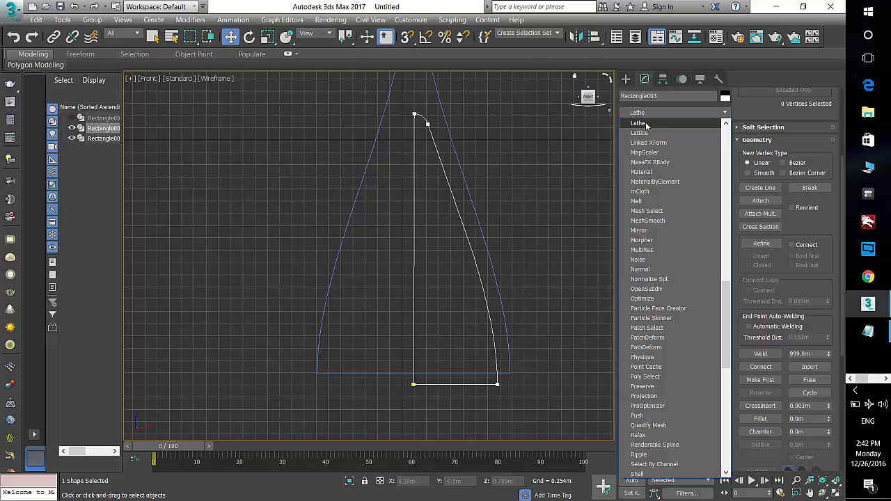
pyautogui.click(646, 124)
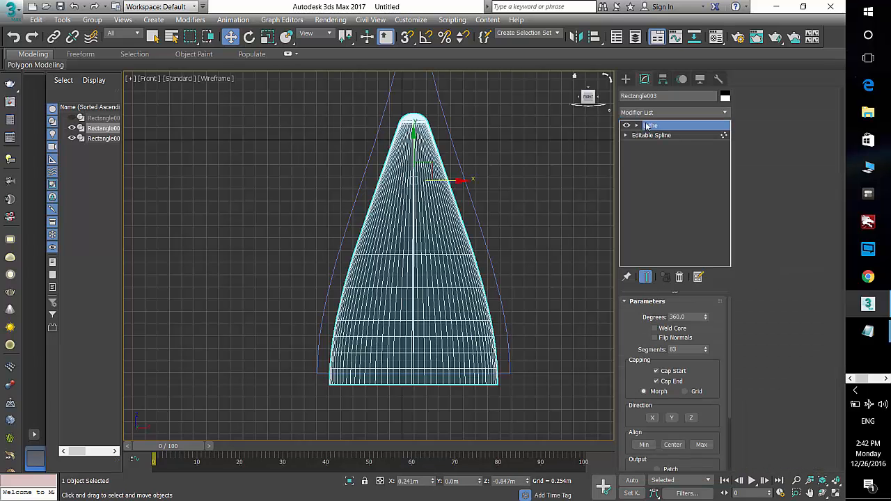
# - Examine the lathed shape against the outer solid in the Perspective view, shaded with edged faces
pyautogui.press('p')
pyautogui.scroll(-4, 575, 238)
pyautogui.moveTo(567, 248)
pyautogui.mouseDown(button='middle')
pyautogui.moveTo(548, 281)
pyautogui.moveTo(563, 251)
pyautogui.mouseUp(button='middle')
pyautogui.moveTo(533, 328)
pyautogui.keyDown('alt'); pyautogui.mouseDown(button='middle')
pyautogui.moveTo(545, 339)
pyautogui.moveTo(586, 337)
pyautogui.moveTo(578, 329)
pyautogui.moveTo(510, 334)
pyautogui.moveTo(565, 303)
pyautogui.moveTo(603, 309)
pyautogui.mouseUp(button='middle'); pyautogui.keyUp('alt')
pyautogui.press('F4')
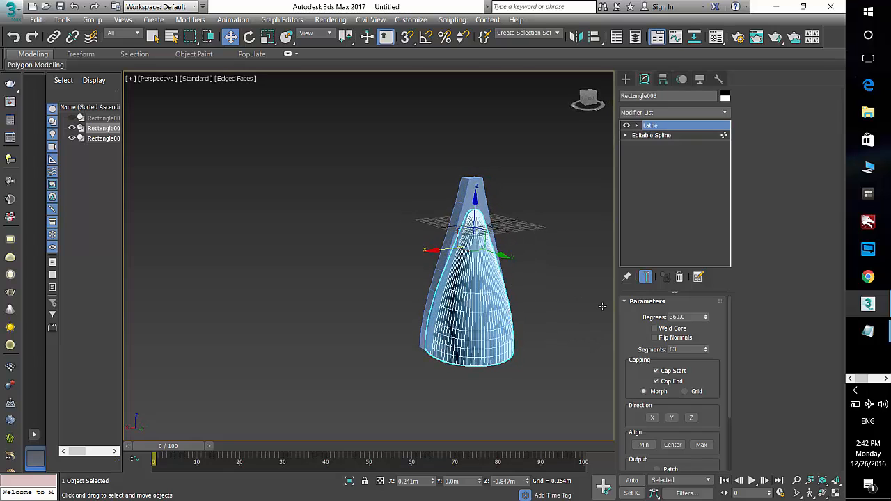
pyautogui.hotkey('alt', 'z')
pyautogui.moveTo(447, 267); pyautogui.dragTo(448, 247)
pyautogui.moveTo(448, 247); pyautogui.dragTo(426, 274, button='middle')
pyautogui.press('w')
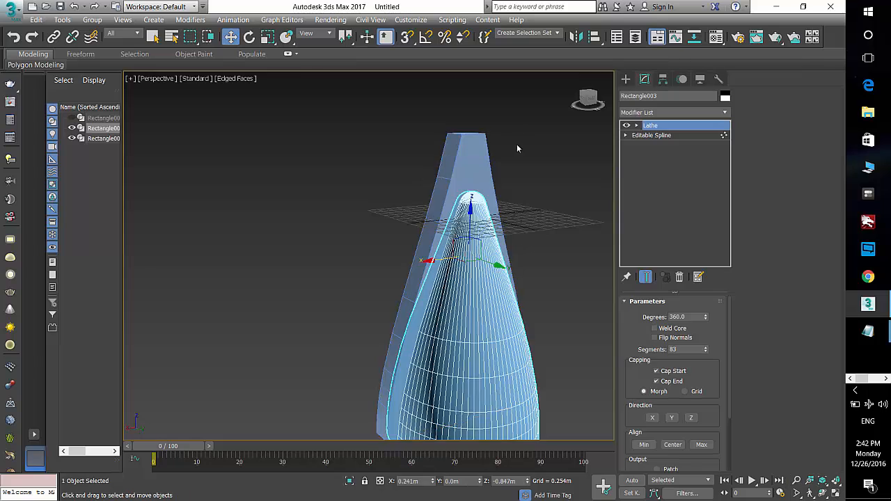
pyautogui.click(516, 146)
pyautogui.click(486, 165)
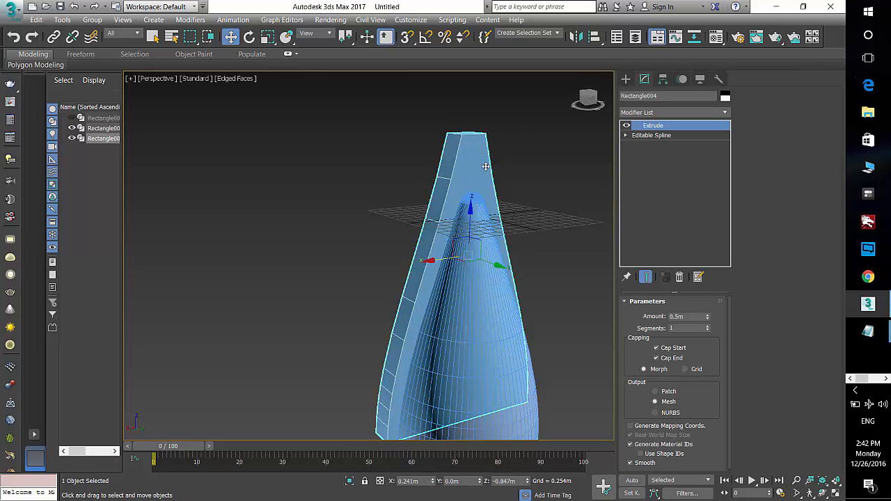
pyautogui.click(532, 165)
pyautogui.click(479, 226)
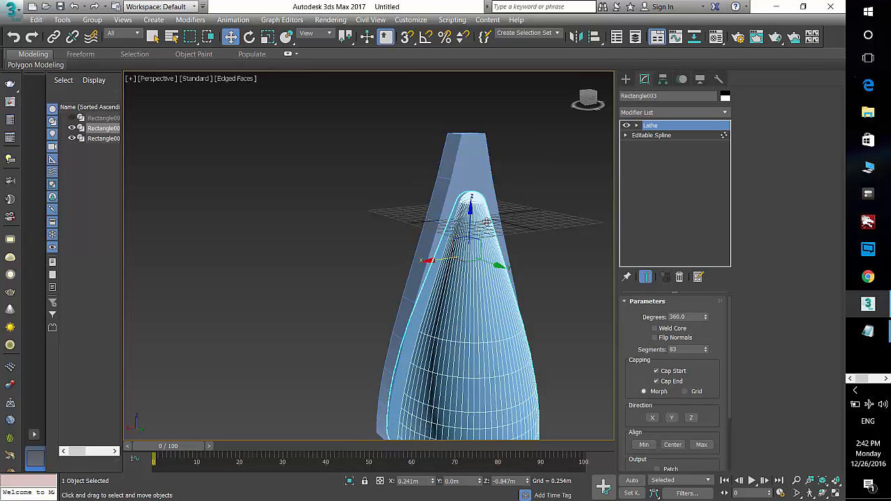
pyautogui.click(517, 185)
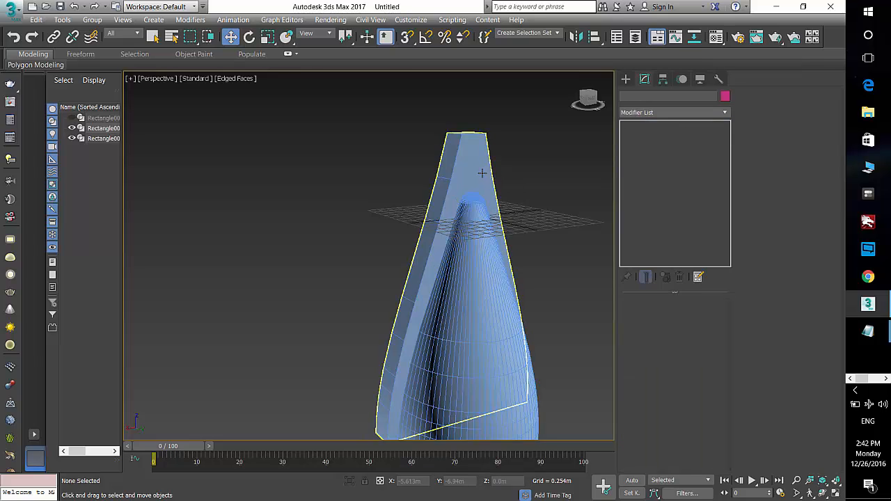
# - Create a Boolean compound object from the outer extruded solid and add the inner lathed shape as its second operand
pyautogui.click(487, 172)
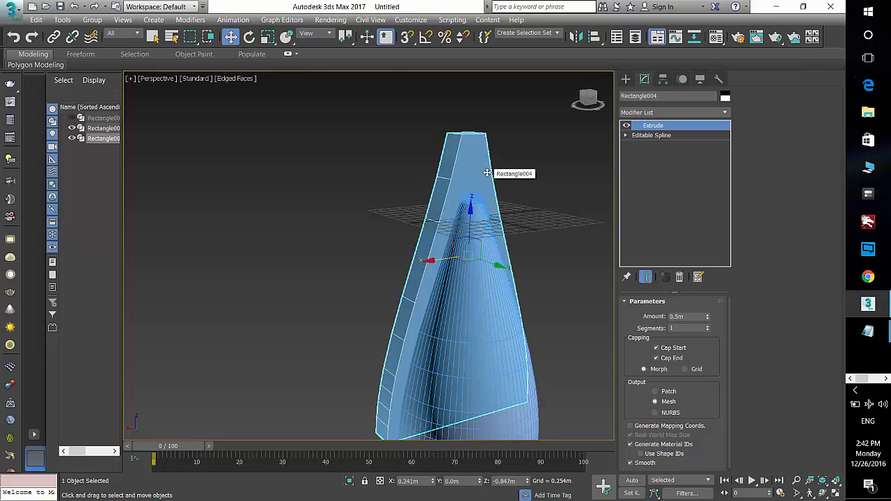
pyautogui.click(625, 78)
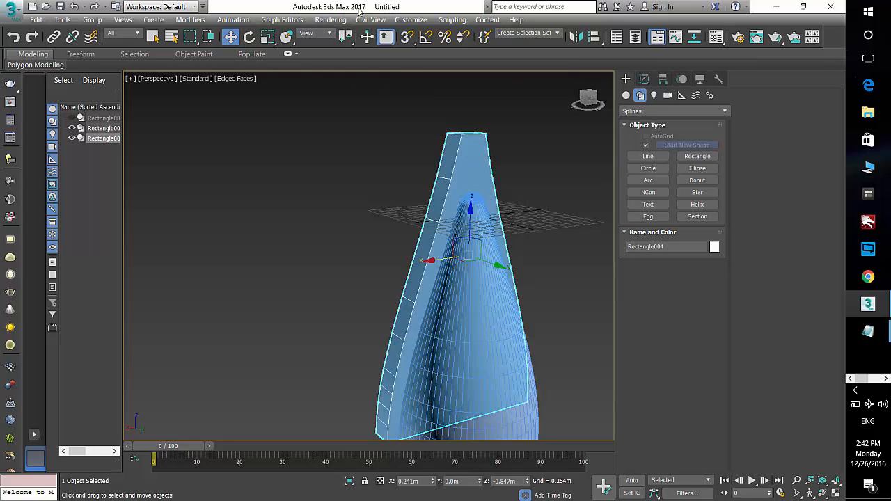
pyautogui.click(626, 95)
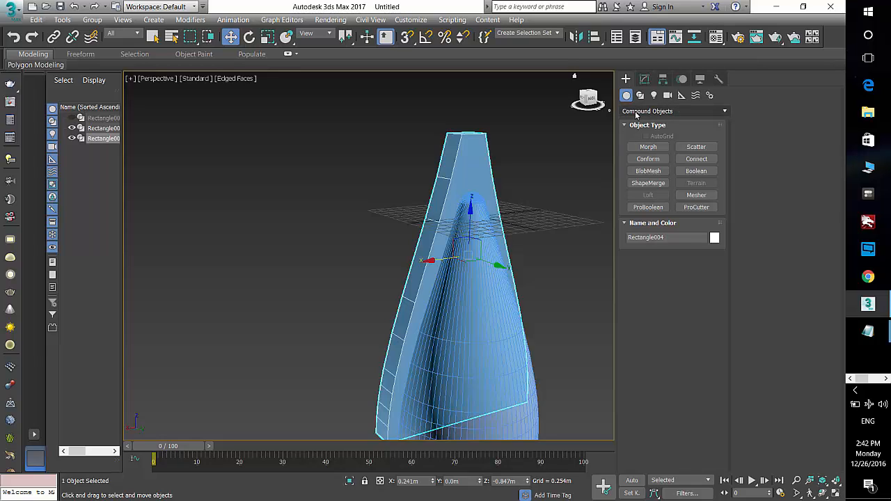
pyautogui.click(687, 174)
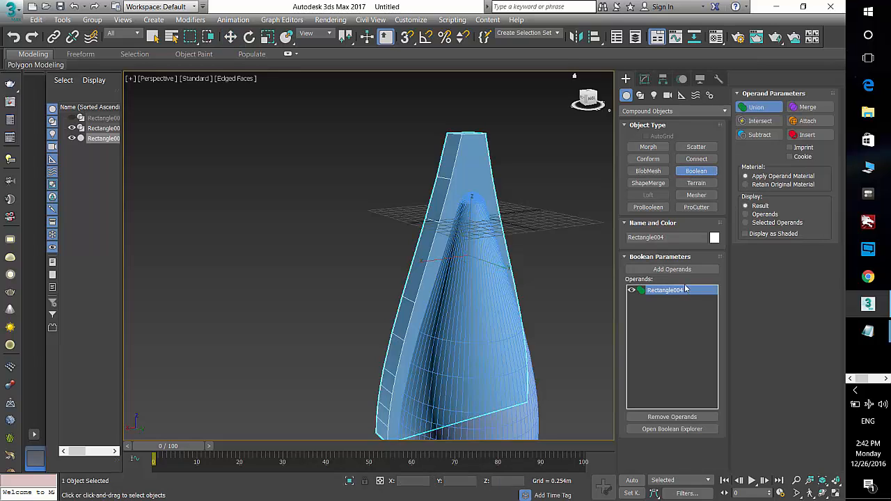
pyautogui.click(672, 269)
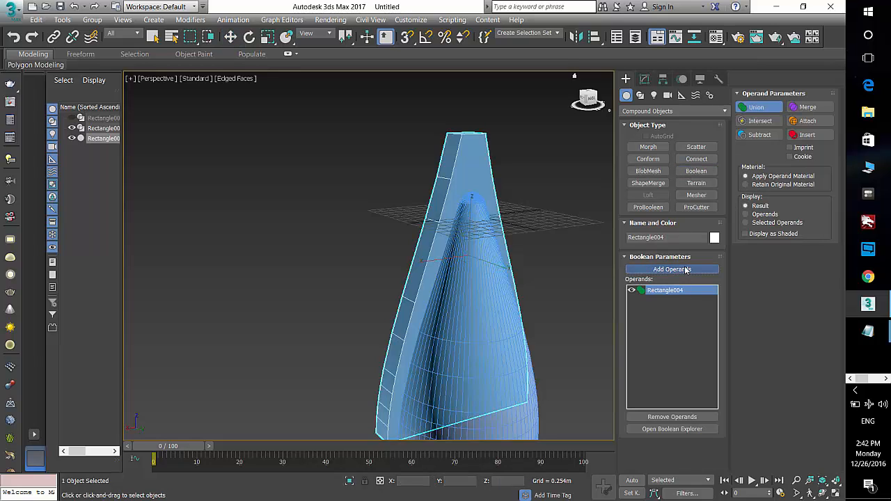
pyautogui.click(473, 252)
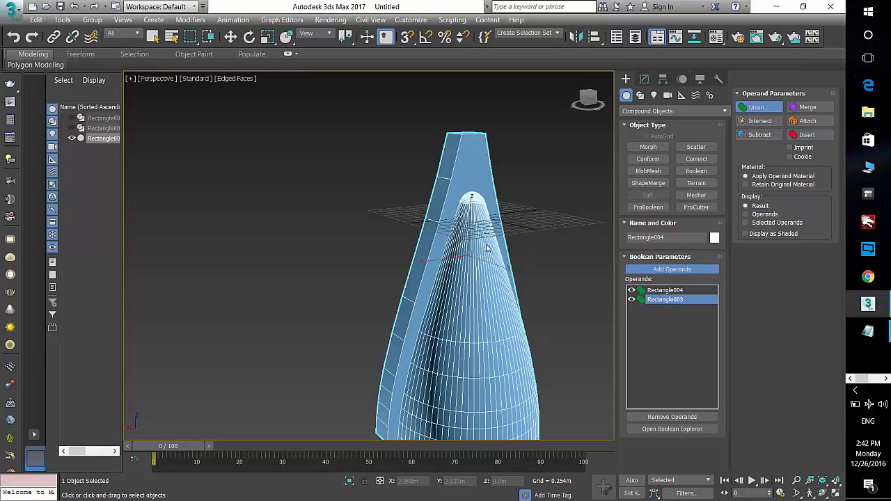
# - Set the lathed operand's Boolean operation to Subtract so it cuts the opening out of the outer solid
pyautogui.click(761, 135)
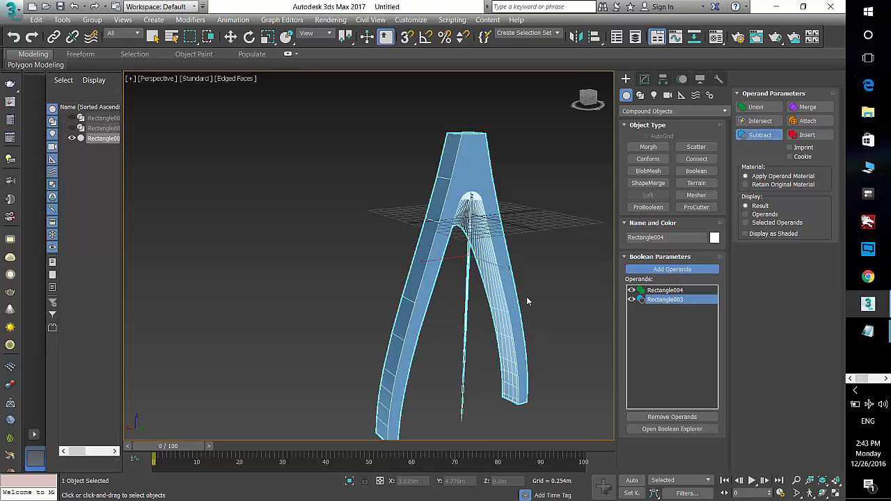
pyautogui.keyDown('alt'); pyautogui.moveTo(526, 296); pyautogui.dragTo(460, 297, button='middle'); pyautogui.keyUp('alt')
pyautogui.hotkey('alt', 'z')
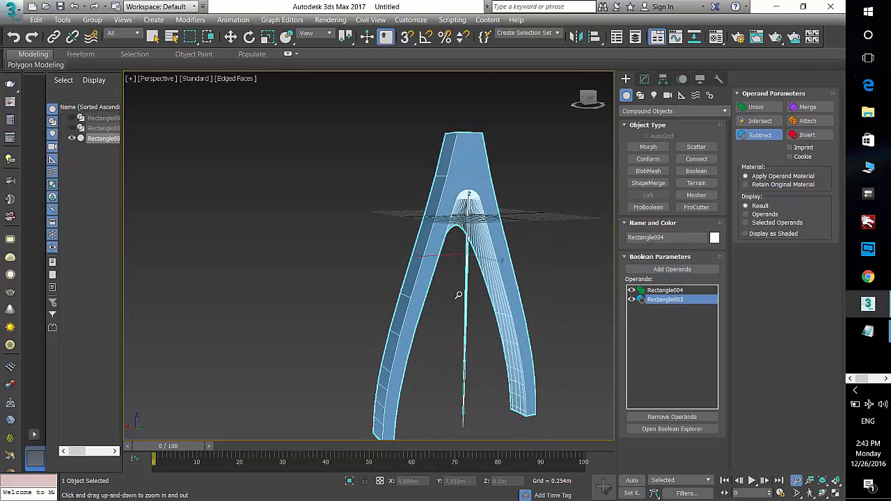
pyautogui.keyDown('alt'); pyautogui.moveTo(460, 296); pyautogui.dragTo(476, 211); pyautogui.keyUp('alt')
# - Add an Edit Poly modifier on top of the subtracted Boolean object
pyautogui.click(645, 80)
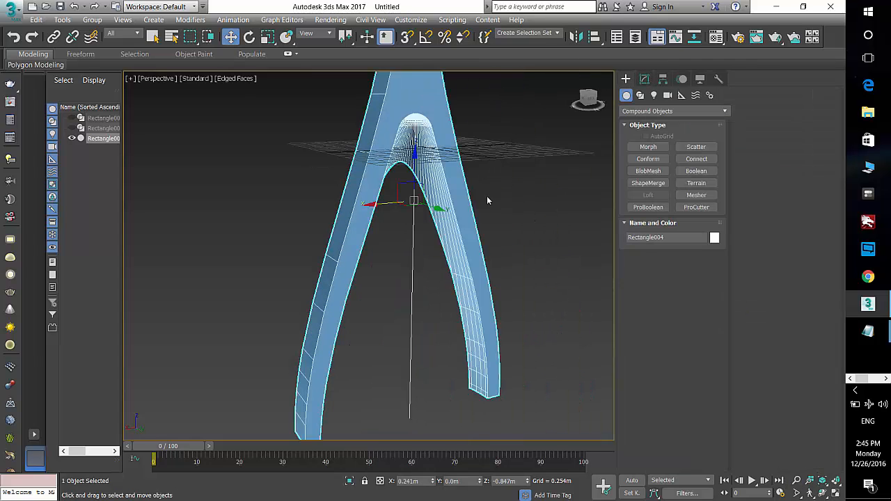
pyautogui.scroll(-2, 454, 208)
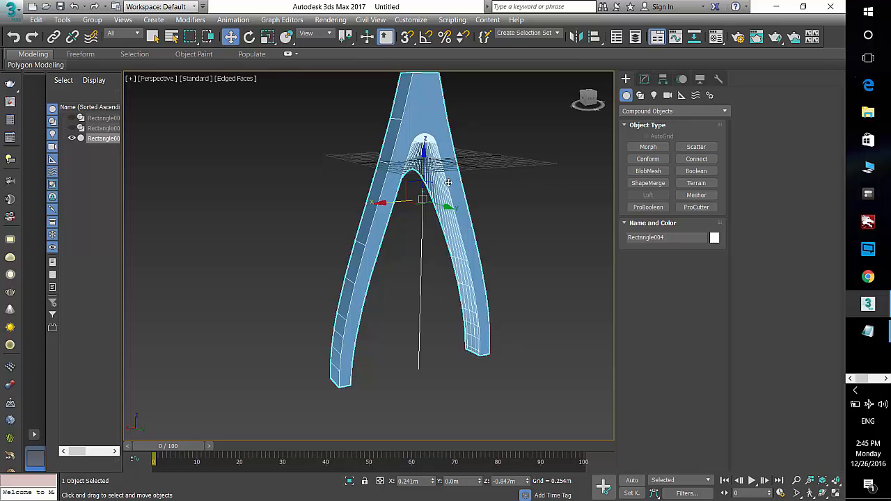
pyautogui.keyDown('alt'); pyautogui.moveTo(449, 182); pyautogui.dragTo(441, 230, button='middle'); pyautogui.keyUp('alt')
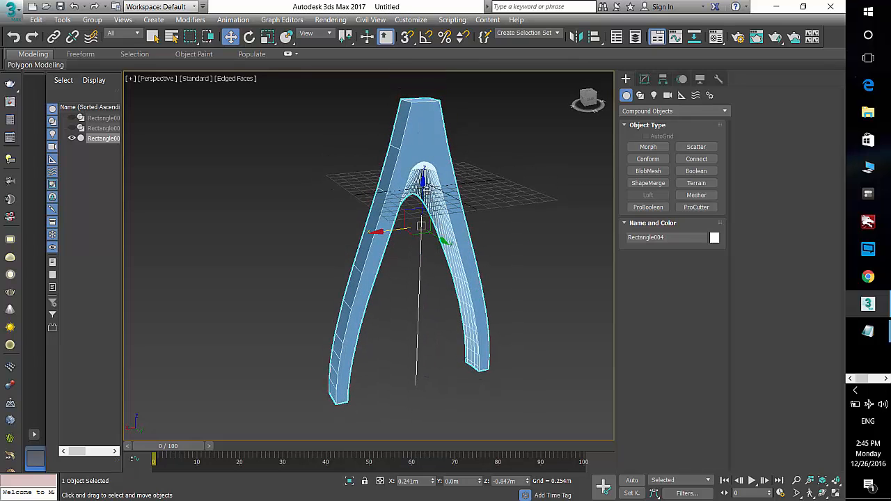
pyautogui.click(644, 79)
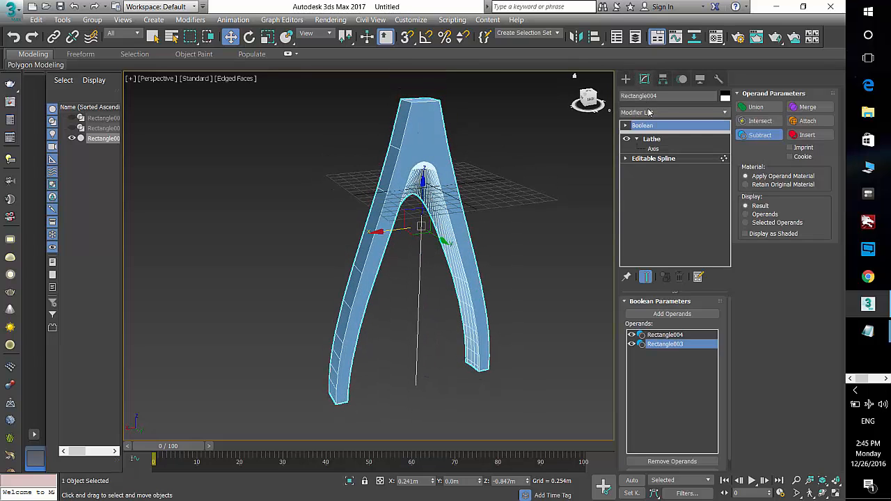
pyautogui.click(649, 112)
pyautogui.press('e')
pyautogui.click(659, 143)
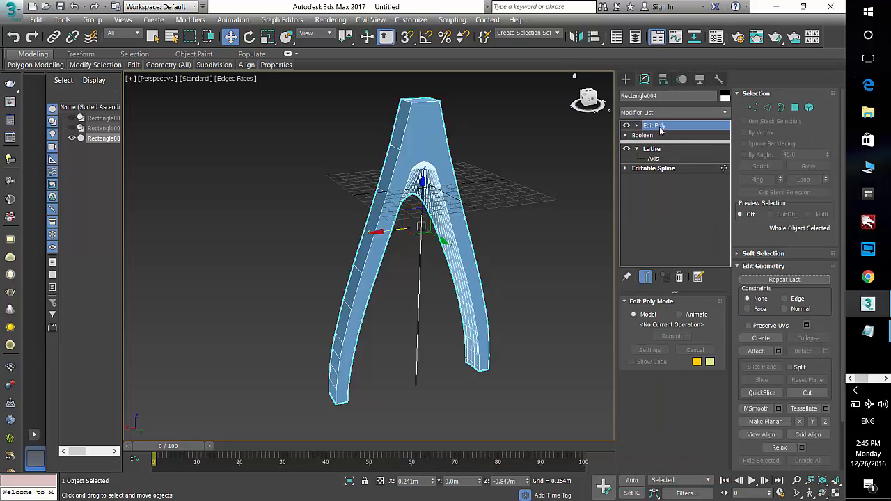
# - Select the vertices at the lower end of the leftover centre line and remove them
pyautogui.press('1')
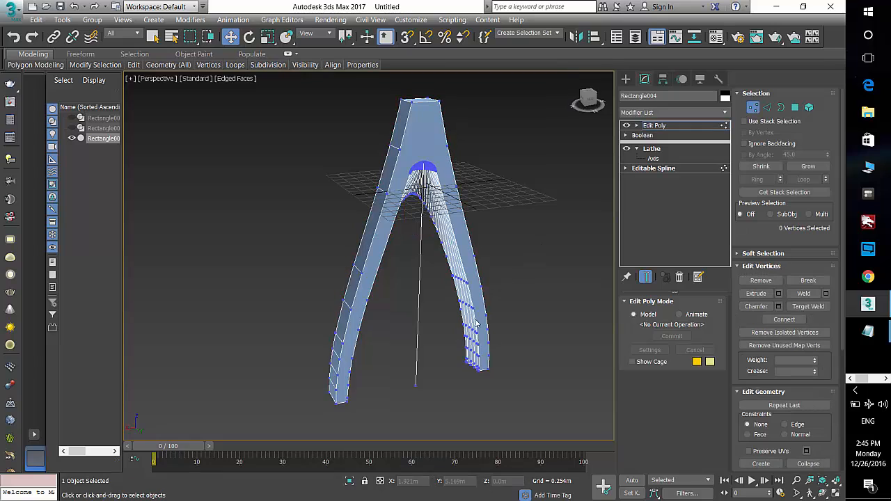
pyautogui.moveTo(434, 379); pyautogui.dragTo(402, 395)
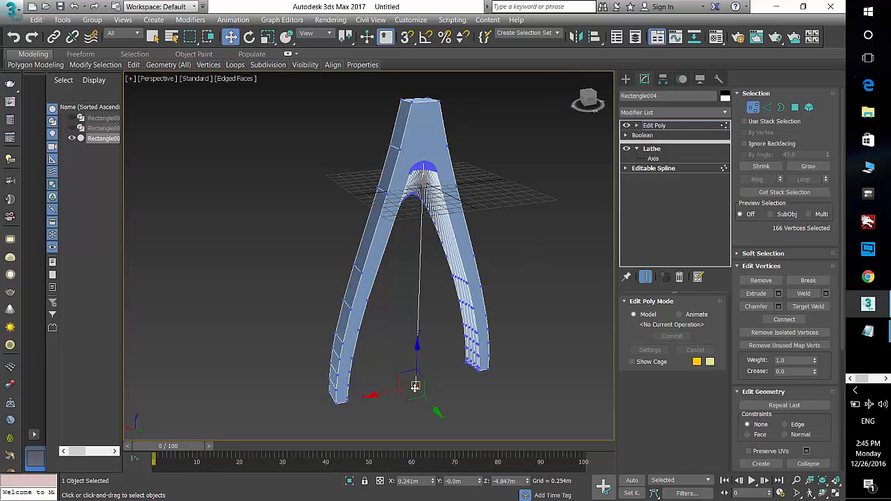
pyautogui.click(416, 387)
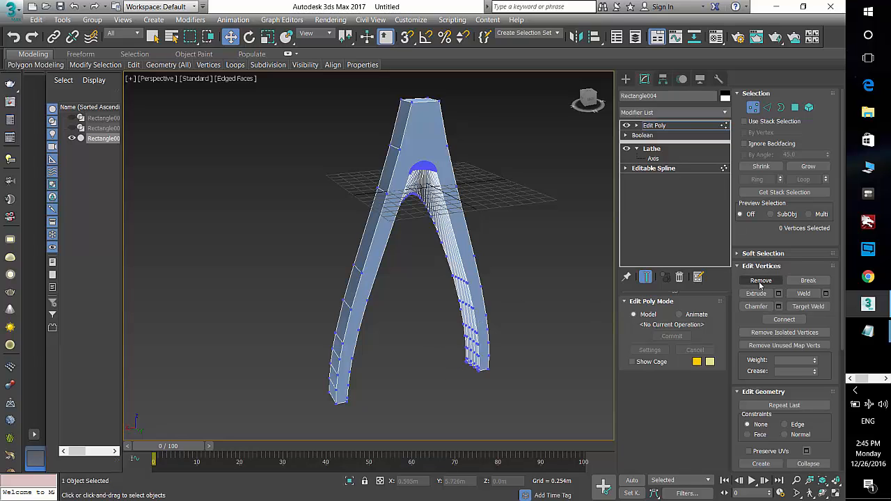
# - Select the arch as an element and scale it to about 186% along Y to thicken it
pyautogui.click(809, 108)
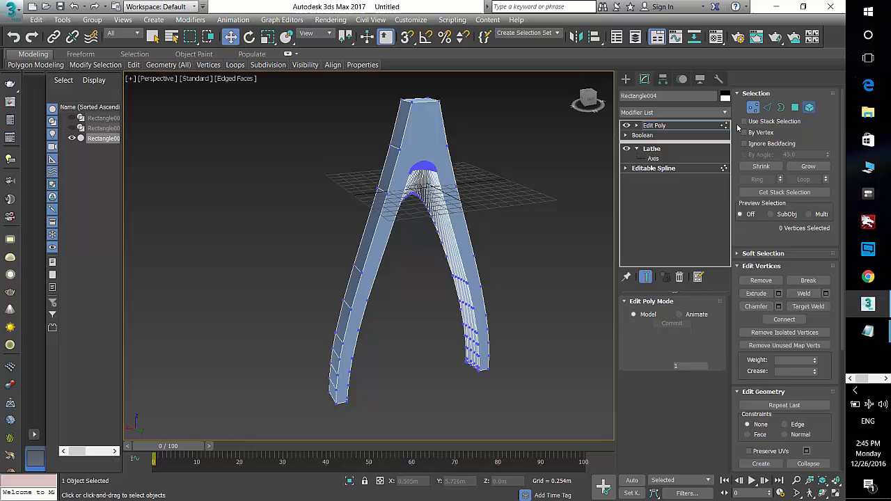
pyautogui.click(397, 155)
pyautogui.keyDown('alt'); pyautogui.moveTo(398, 193); pyautogui.dragTo(428, 245, button='middle'); pyautogui.keyUp('alt')
pyautogui.press('r')
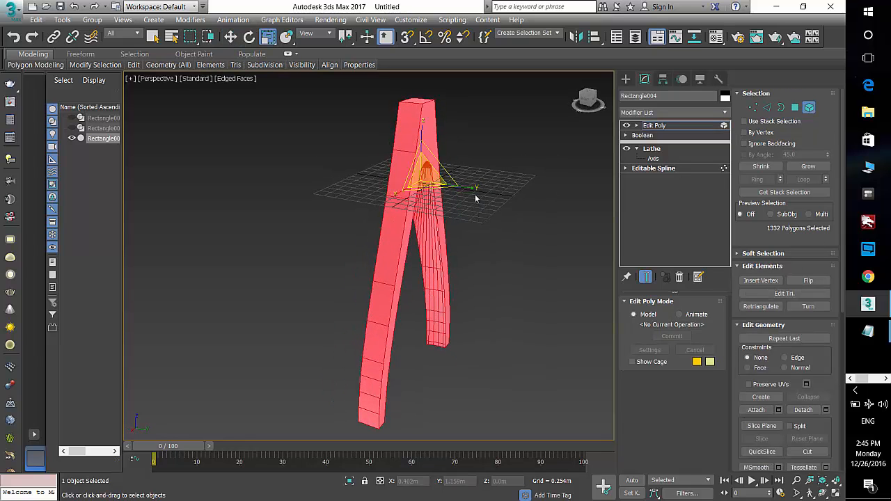
pyautogui.moveTo(476, 199); pyautogui.dragTo(499, 195)
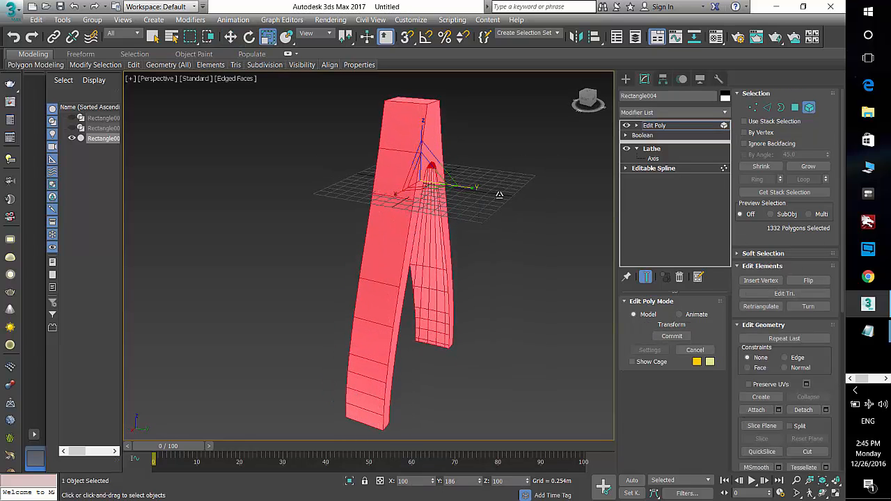
pyautogui.click(626, 79)
# - Scale the arch element back down slightly along Y to reduce its thickness
pyautogui.moveTo(485, 242)
pyautogui.keyDown('alt'); pyautogui.mouseDown(button='middle')
pyautogui.moveTo(428, 229)
pyautogui.moveTo(468, 237)
pyautogui.mouseUp(button='middle'); pyautogui.keyUp('alt')
pyautogui.click(645, 79)
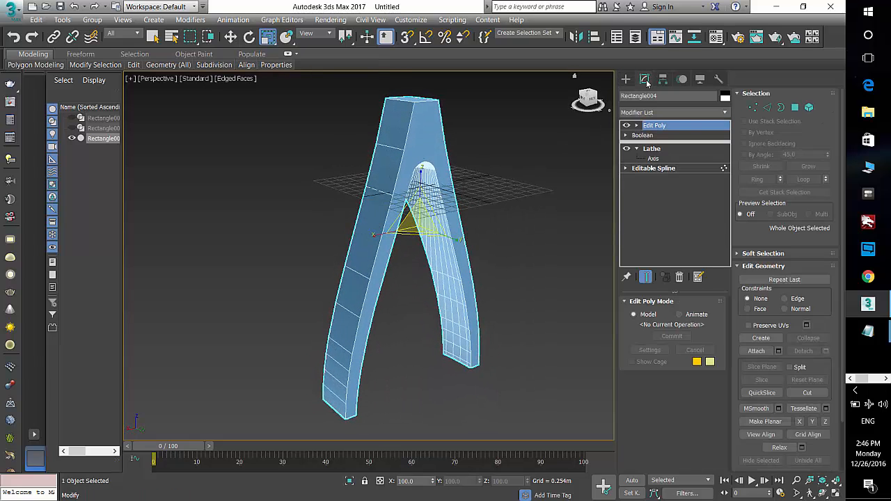
pyautogui.click(809, 107)
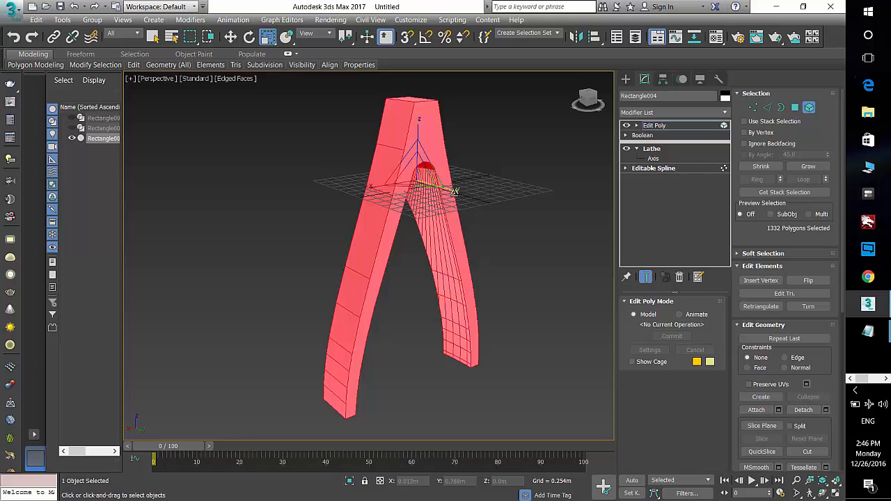
pyautogui.moveTo(454, 192); pyautogui.dragTo(437, 192)
pyautogui.click(626, 80)
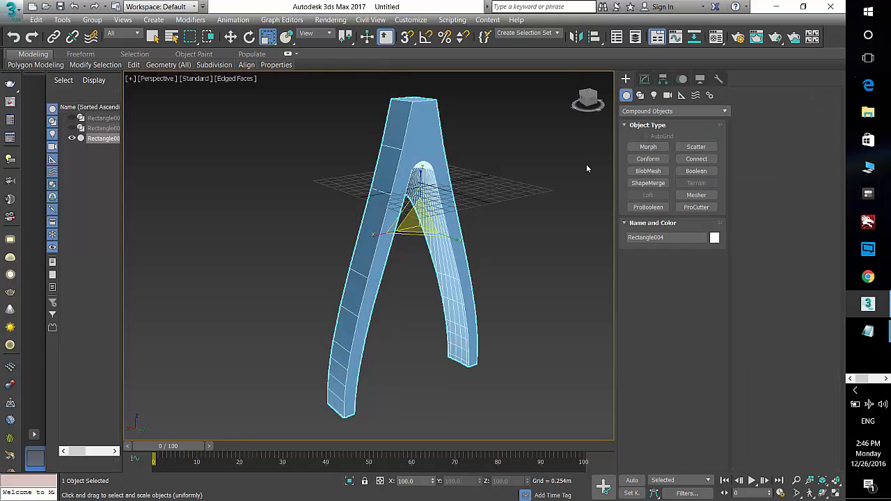
# - Rotate the arch 90 degrees in the Front view with angle snapping so its legs point along positive X
pyautogui.press('f')
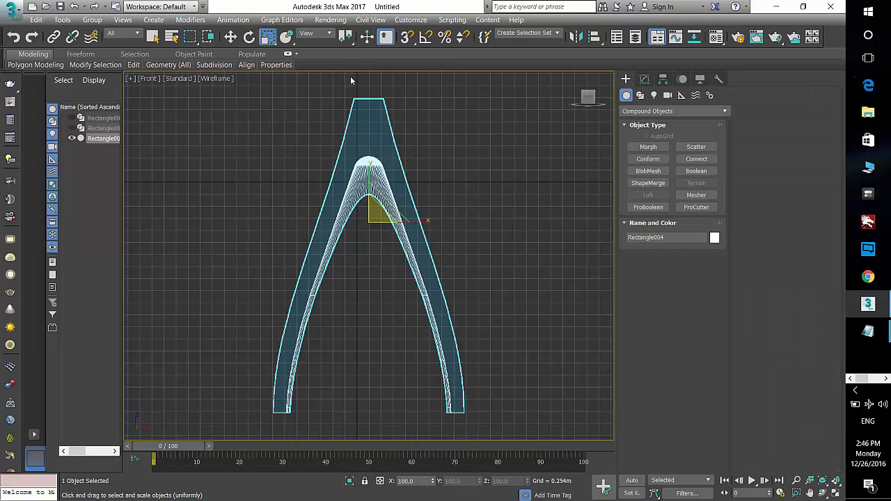
pyautogui.click(249, 36)
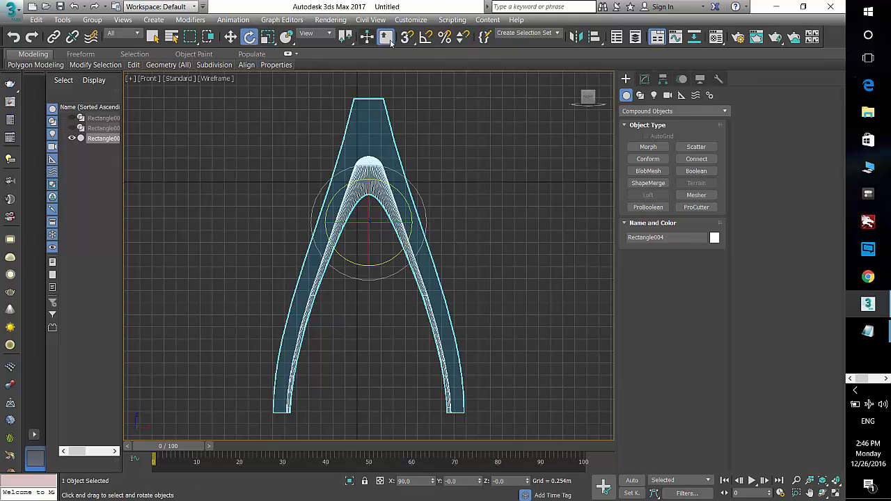
pyautogui.click(426, 36)
pyautogui.moveTo(407, 206); pyautogui.dragTo(402, 161)
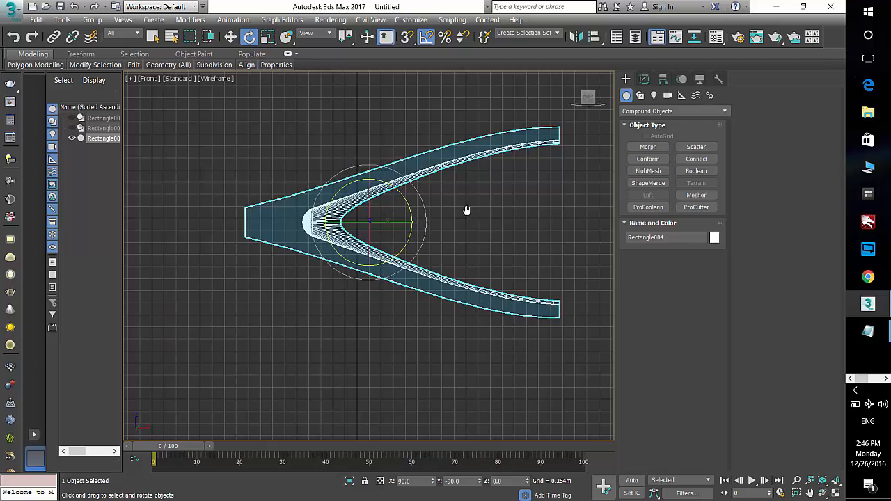
# - Make five stacked copies of the rotated arch upward, vertex-snapping the lower leg's outer corner to the upper leg's outer corner
pyautogui.moveTo(466, 211); pyautogui.dragTo(407, 230, button='middle')
pyautogui.press('s')
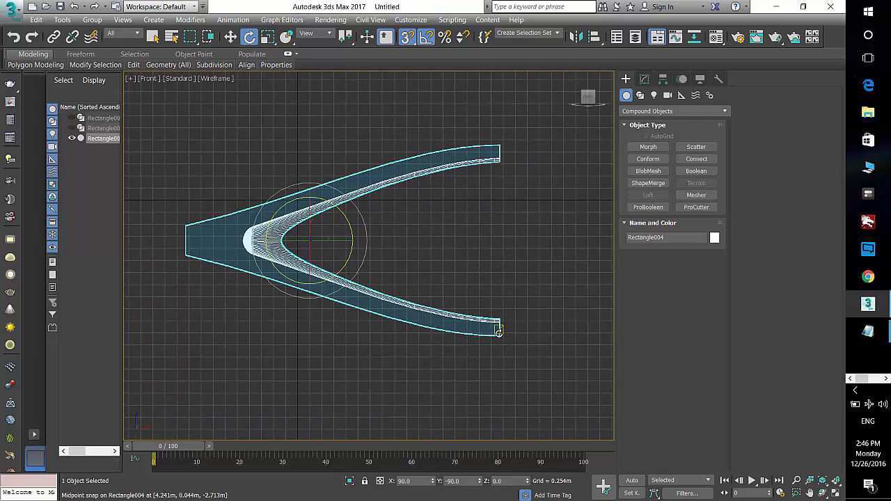
pyautogui.rightClick(407, 37)
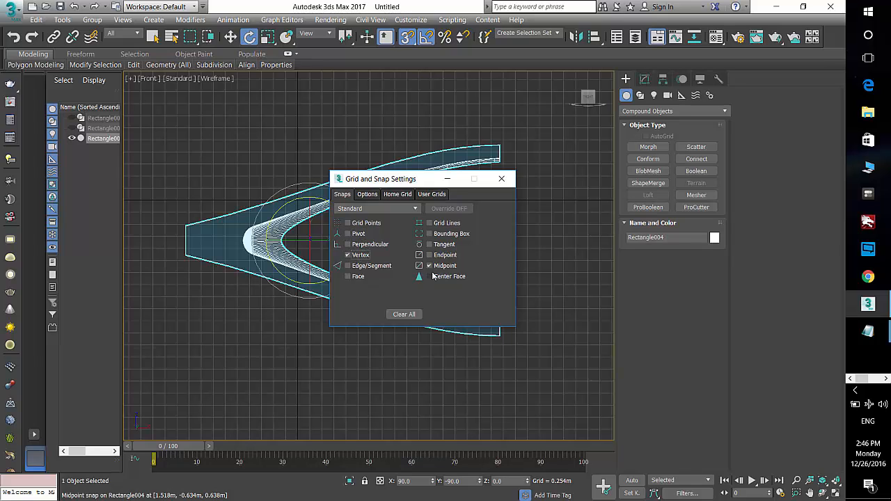
pyautogui.click(501, 178)
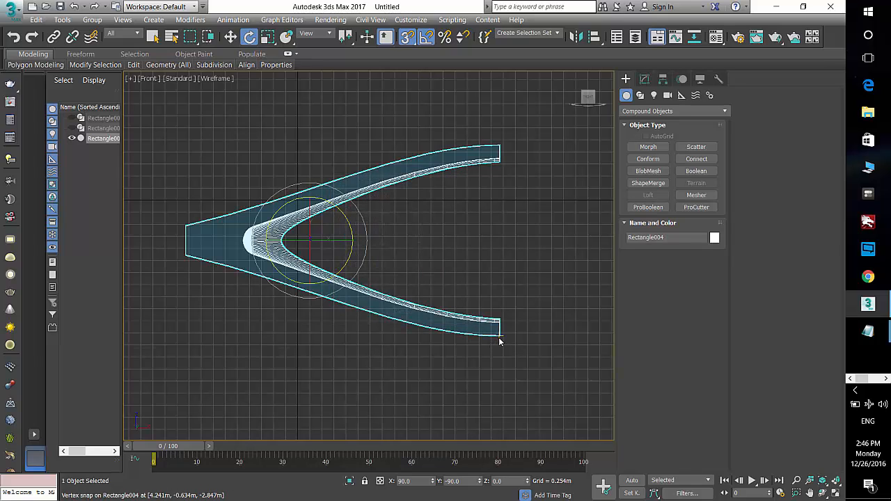
pyautogui.press('w')
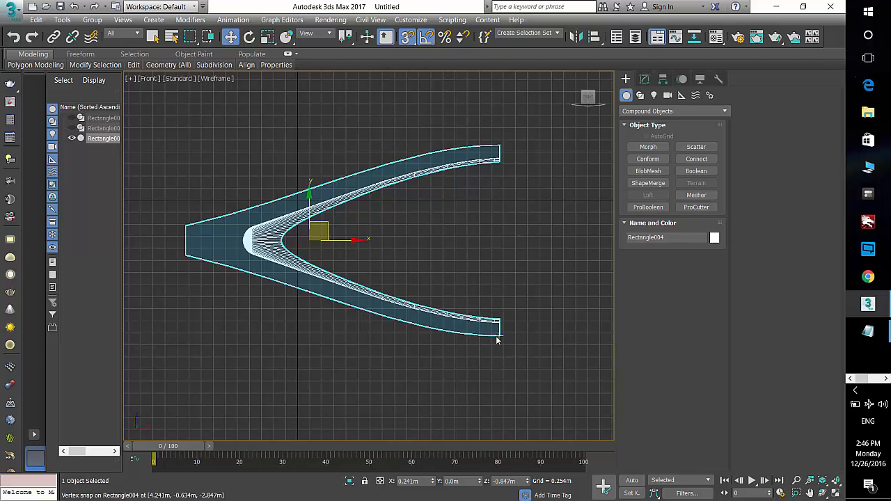
pyautogui.keyDown('shift'); pyautogui.moveTo(497, 335); pyautogui.dragTo(498, 146); pyautogui.keyUp('shift')
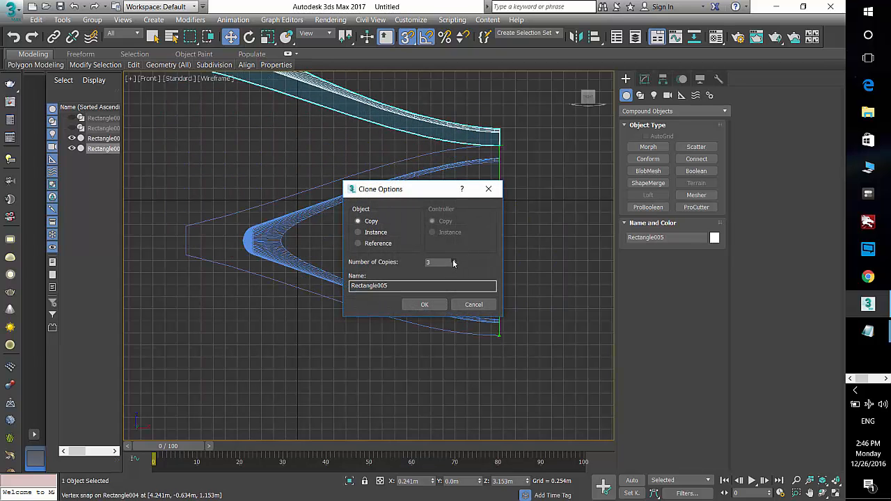
pyautogui.click(426, 305)
pyautogui.press('z')
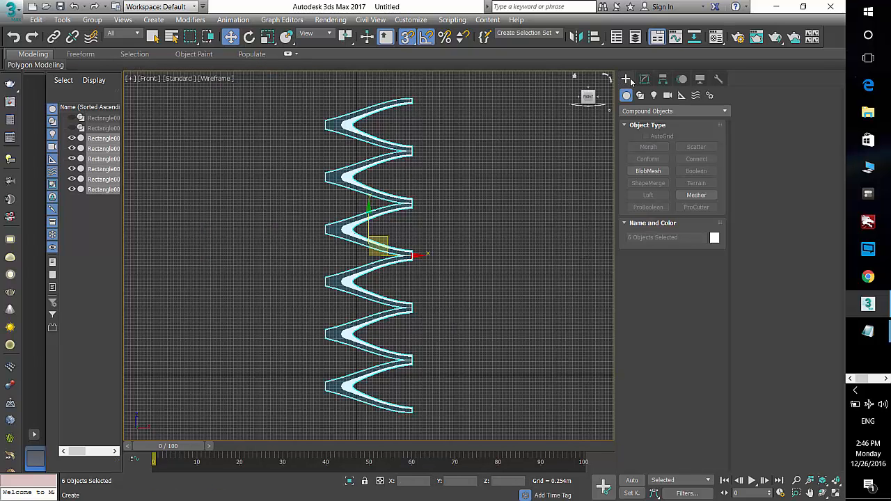
# - Collapse the six stacked arches into a single mesh object
pyautogui.press('p')
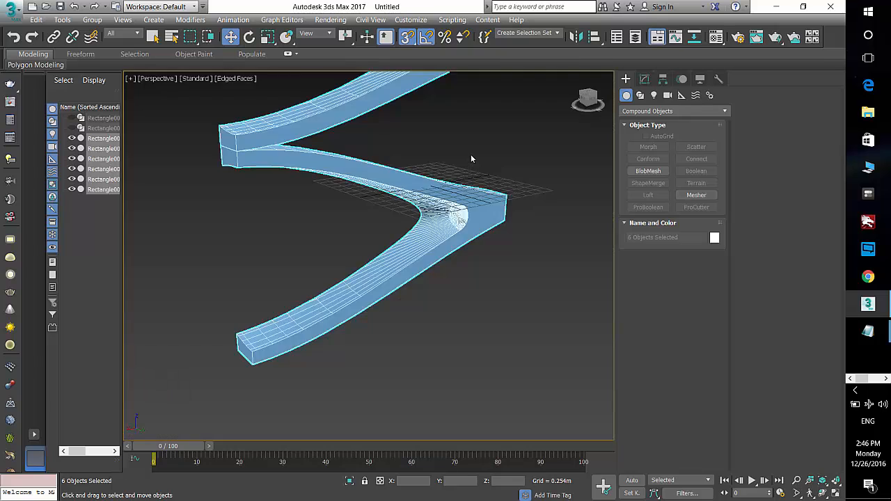
pyautogui.press('F3')
pyautogui.press('F4')
pyautogui.press('z')
pyautogui.keyDown('alt'); pyautogui.moveTo(382, 237); pyautogui.dragTo(342, 197, button='middle'); pyautogui.keyUp('alt')
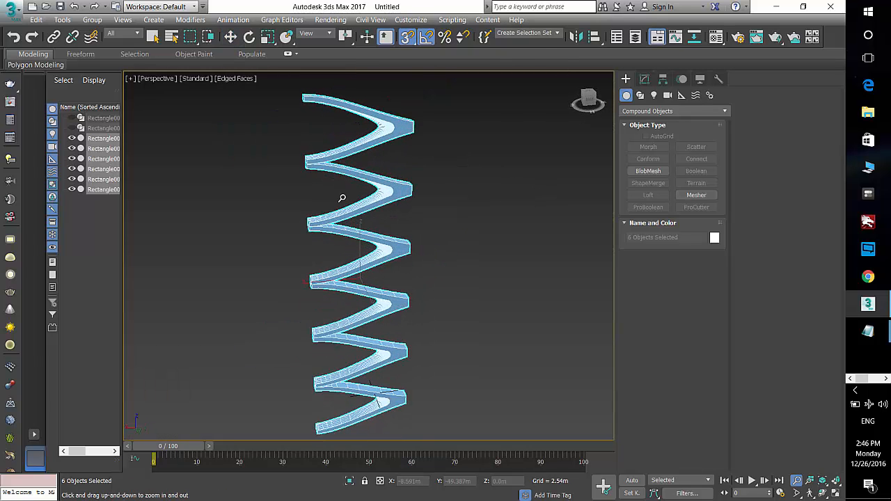
pyautogui.hotkey('alt', 'z')
pyautogui.click(645, 80)
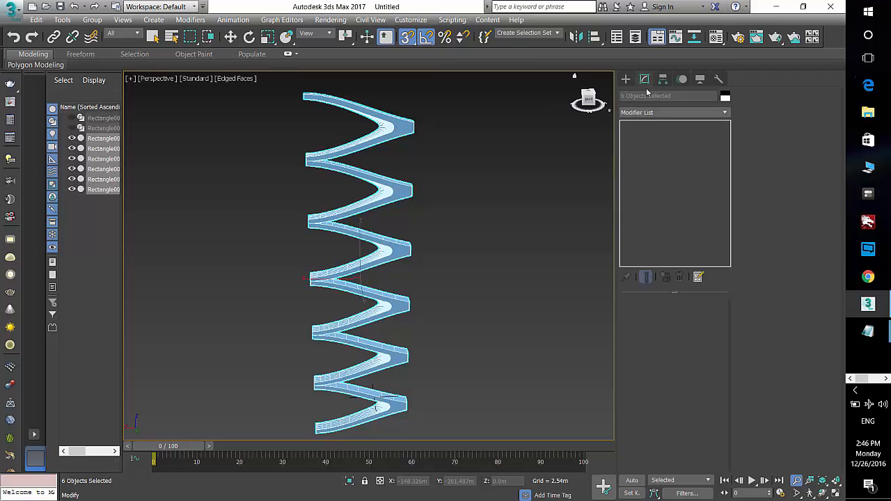
pyautogui.click(719, 80)
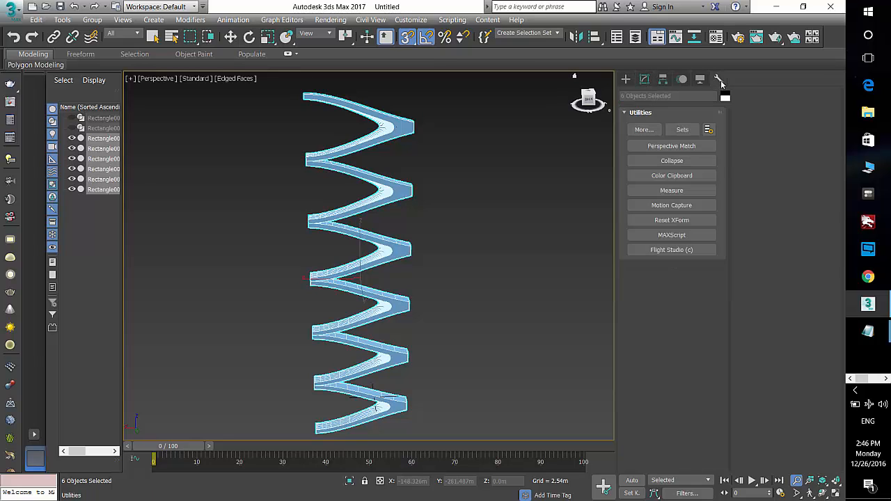
pyautogui.click(674, 161)
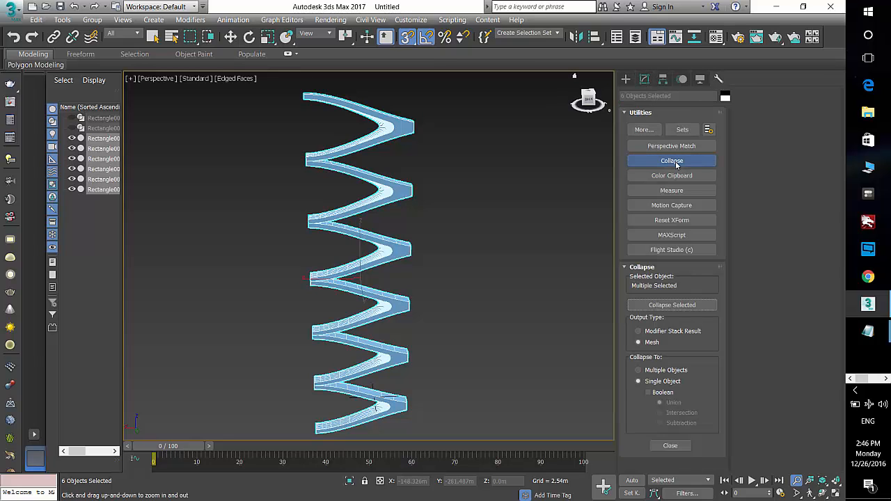
pyautogui.click(664, 305)
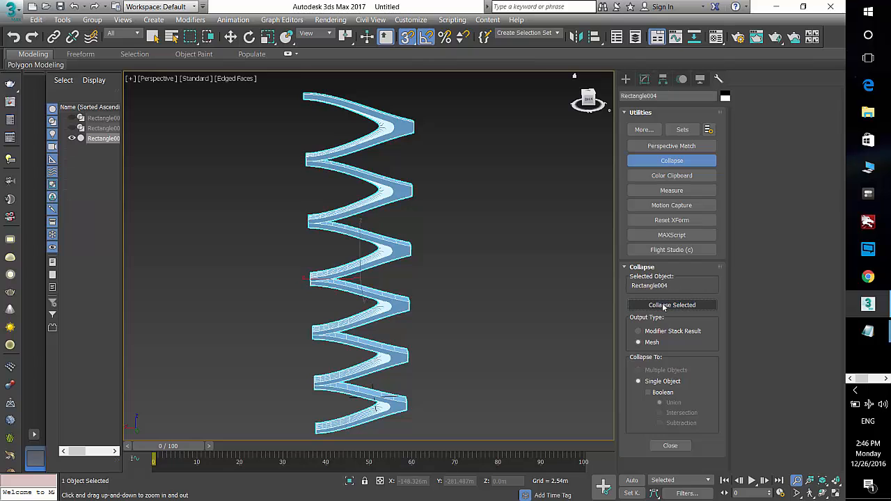
# - Apply a Symmetry modifier to the collapsed mesh and set its mirror axis to Y
pyautogui.click(644, 79)
pyautogui.click(651, 115)
pyautogui.scroll(-15, 655, 259)
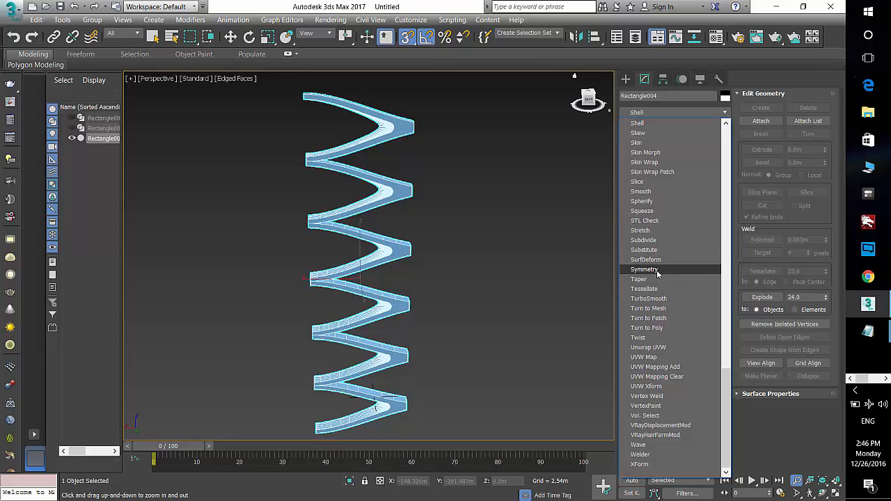
pyautogui.click(645, 269)
pyautogui.moveTo(426, 344); pyautogui.dragTo(434, 271, button='middle')
pyautogui.scroll(-3, 426, 273)
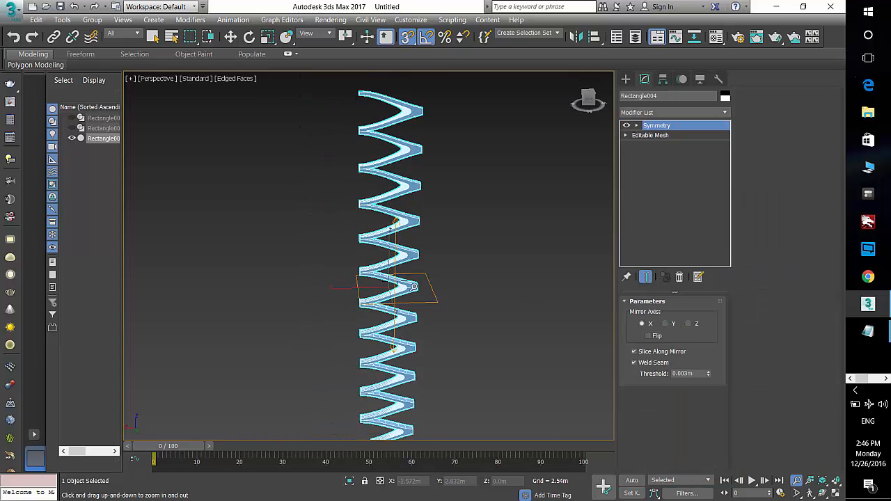
pyautogui.click(666, 324)
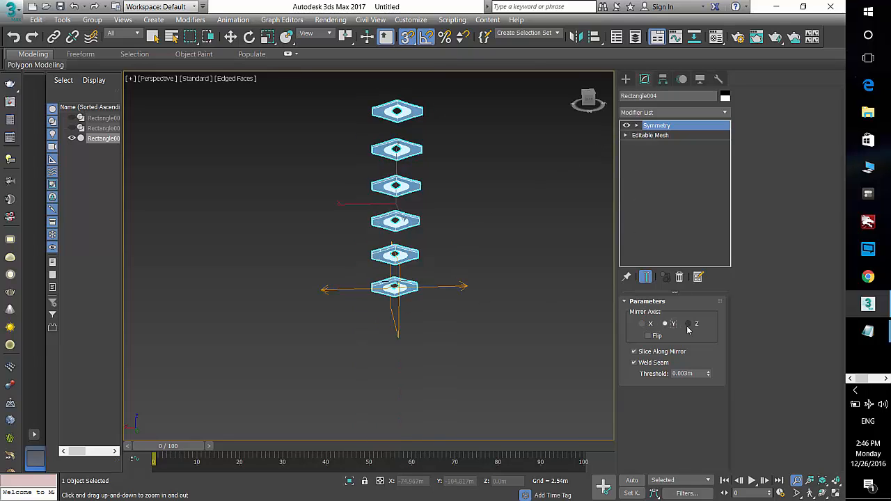
# - With snapping off, move the Symmetry modifier's mirror along X to about 4.229 m so the mirrored arches form closed rings
pyautogui.click(635, 126)
pyautogui.click(656, 136)
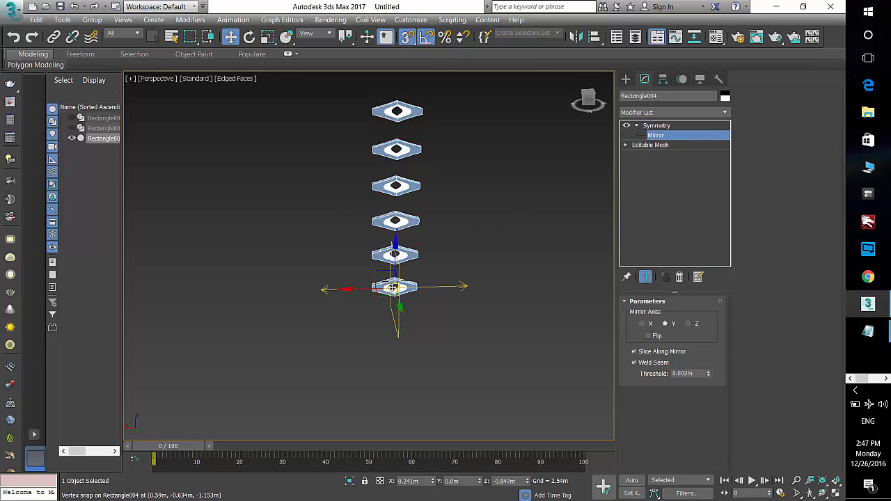
pyautogui.press('s')
pyautogui.moveTo(367, 290); pyautogui.dragTo(332, 288)
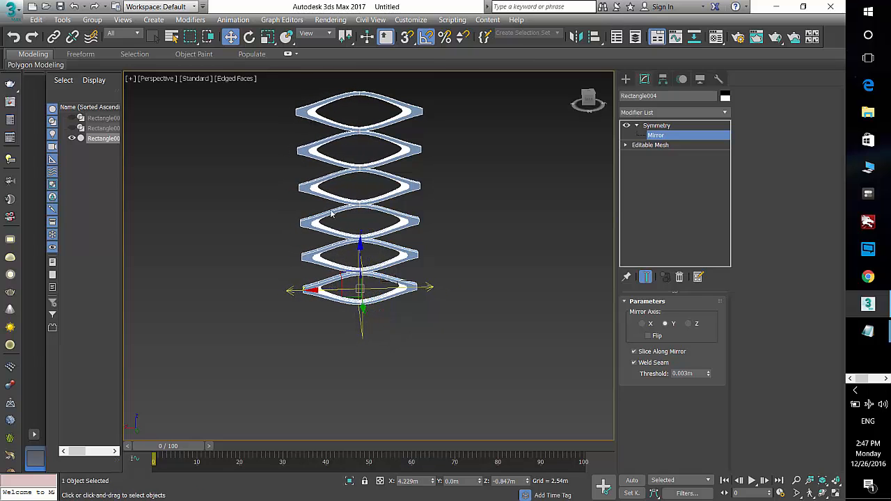
# - Rotate the Symmetry mirror 45 degrees in the Top view so the mirrored arches turn a right-angle corner
pyautogui.moveTo(374, 234)
pyautogui.keyDown('alt'); pyautogui.mouseDown(button='middle')
pyautogui.moveTo(502, 231)
pyautogui.moveTo(380, 219)
pyautogui.moveTo(377, 245)
pyautogui.moveTo(358, 227)
pyautogui.mouseUp(button='middle'); pyautogui.keyUp('alt')
pyautogui.scroll(5, 359, 229)
pyautogui.press('t')
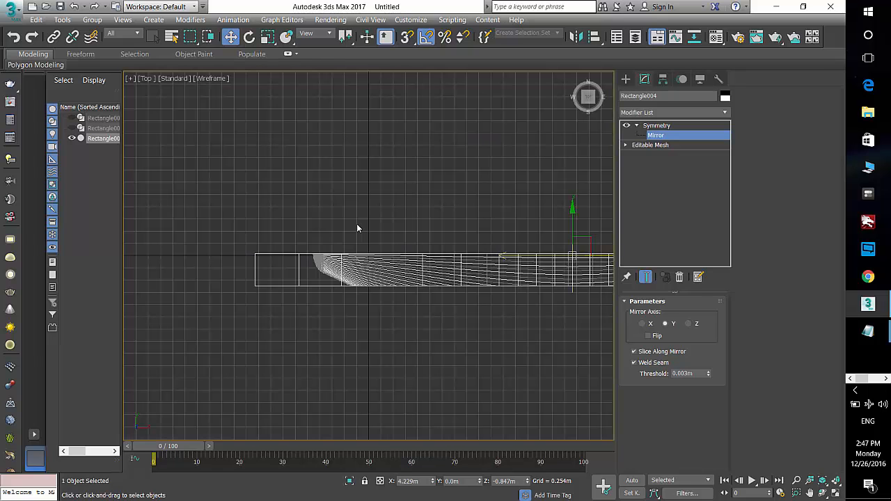
pyautogui.press('z')
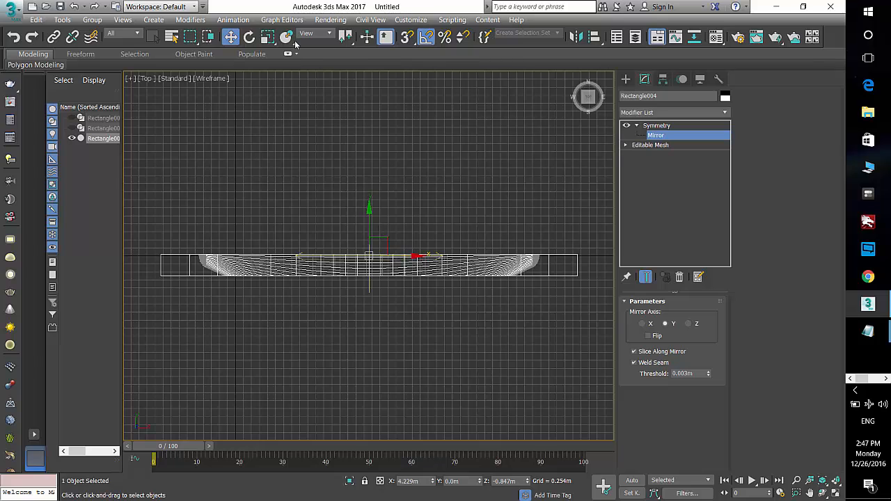
pyautogui.click(249, 37)
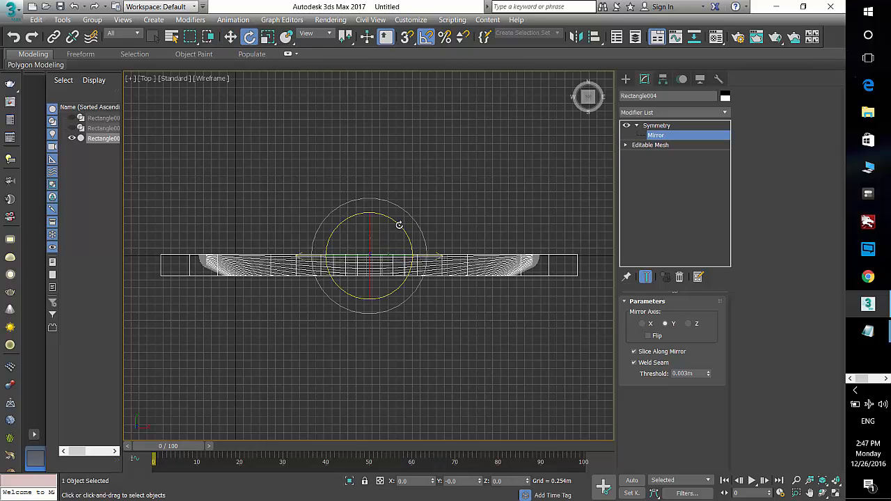
pyautogui.moveTo(399, 225); pyautogui.dragTo(418, 235)
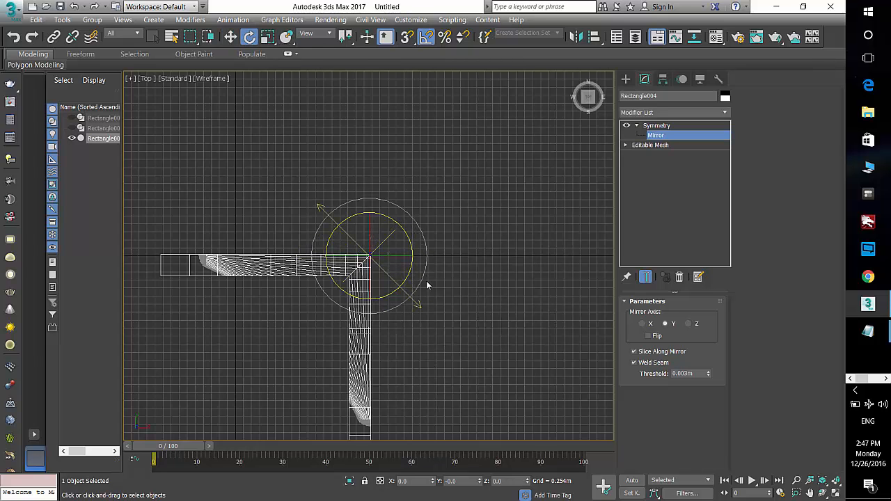
pyautogui.moveTo(447, 289); pyautogui.dragTo(467, 245, button='middle')
pyautogui.press('p')
pyautogui.press('z')
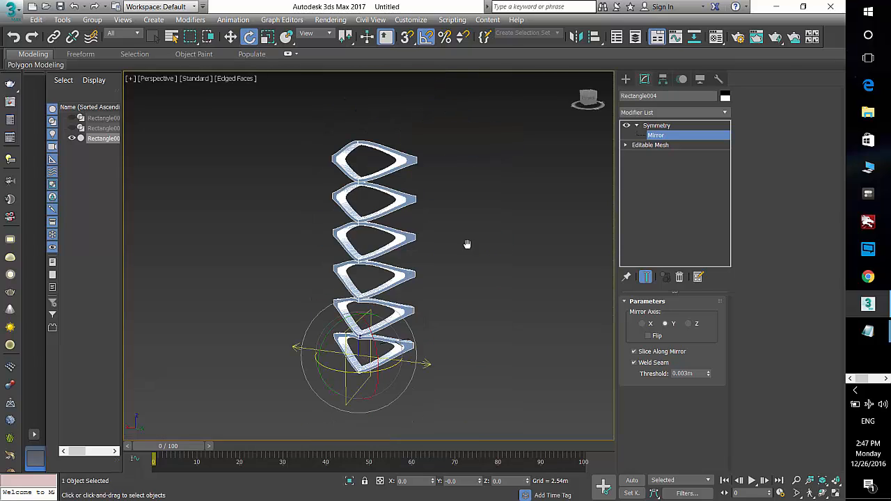
pyautogui.keyDown('alt'); pyautogui.moveTo(418, 287); pyautogui.dragTo(492, 226, button='middle'); pyautogui.keyUp('alt')
# - Add a second Symmetry modifier on top of the first, activate its mirror and set the mirror axis to Y
pyautogui.press('t')
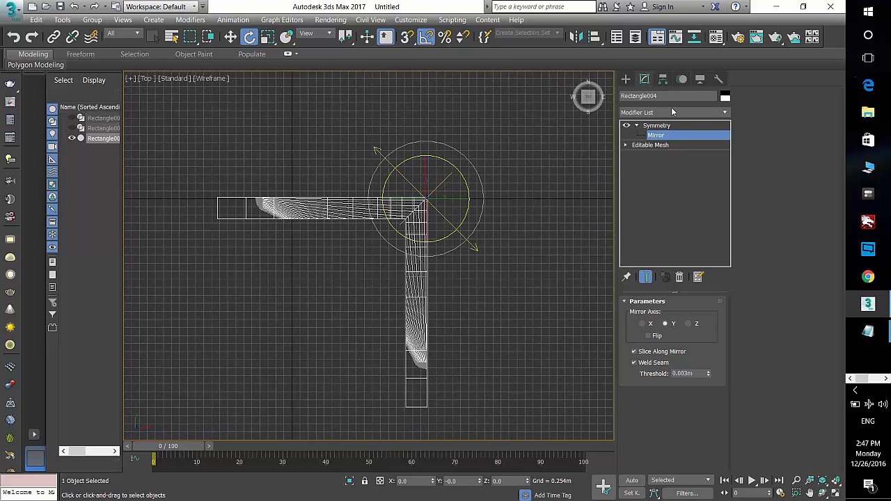
pyautogui.click(672, 112)
pyautogui.scroll(-20, 671, 112)
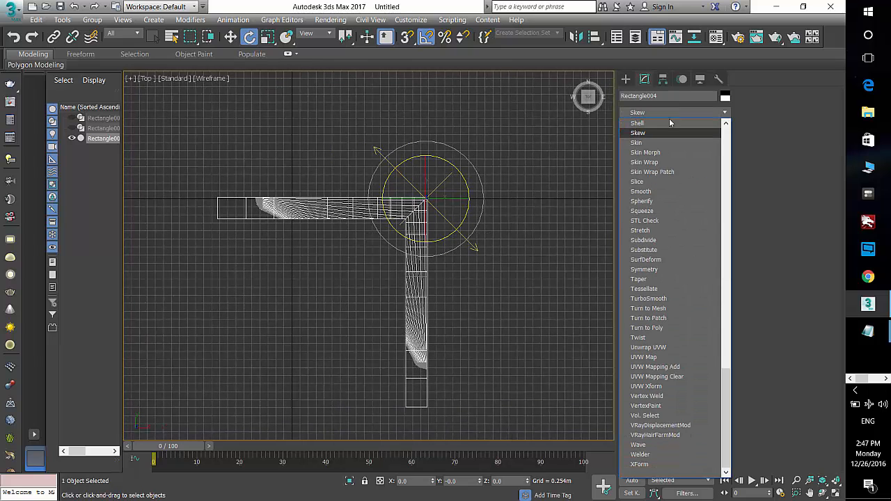
pyautogui.click(649, 270)
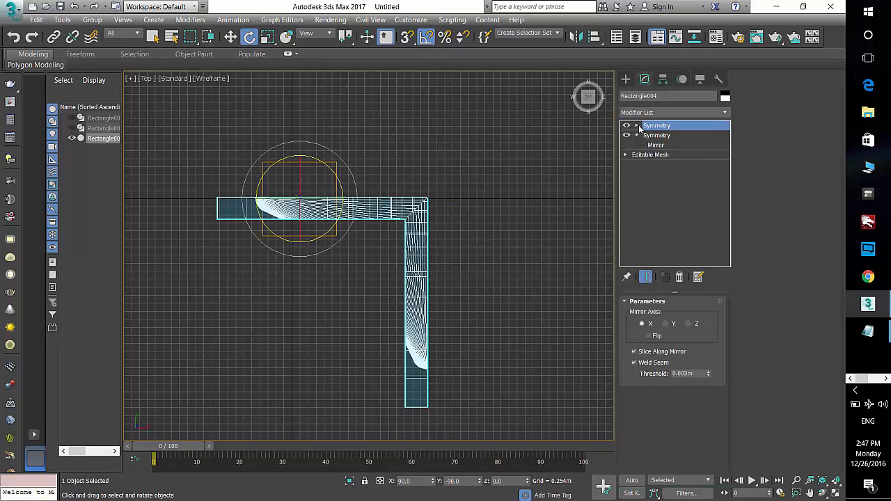
pyautogui.click(637, 126)
pyautogui.click(654, 135)
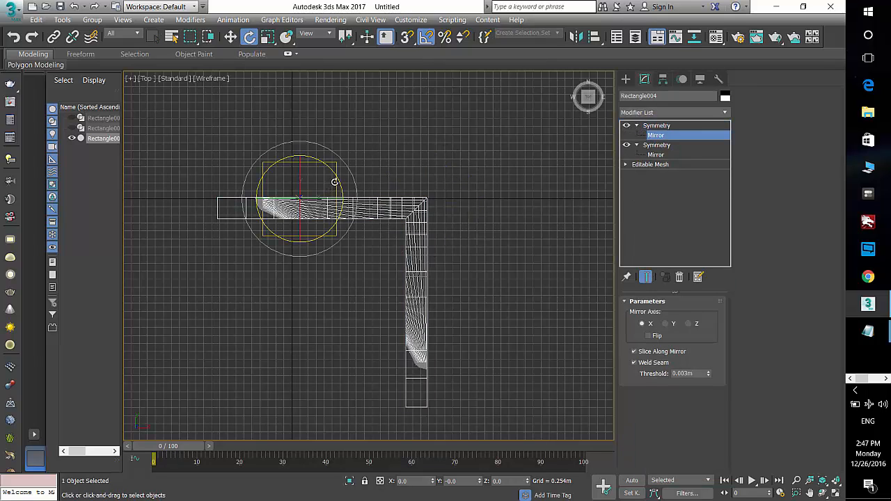
pyautogui.click(667, 323)
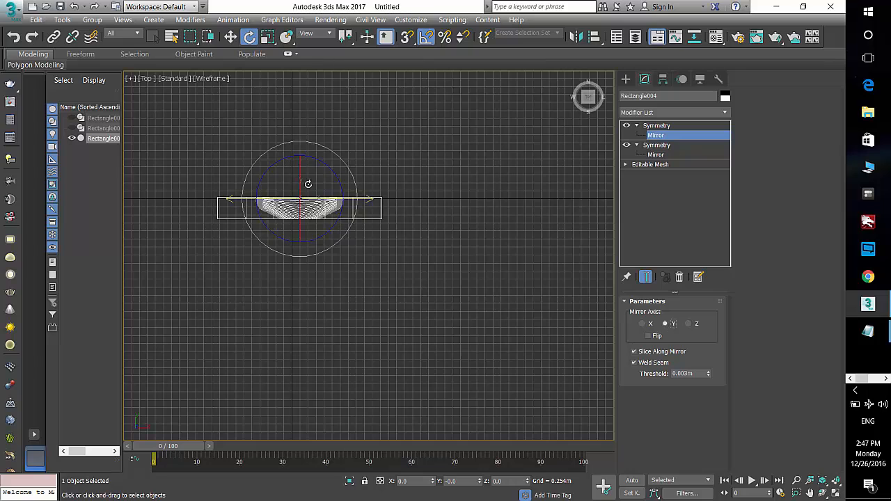
# - Rotate the second mirror to the opposite 45-degree diagonal in the Top view and move it to about X 4.284 m, Y -8.195 m
pyautogui.moveTo(328, 167); pyautogui.dragTo(440, 248)
pyautogui.press('w')
pyautogui.moveTo(441, 247); pyautogui.dragTo(420, 184, button='middle')
pyautogui.press('e')
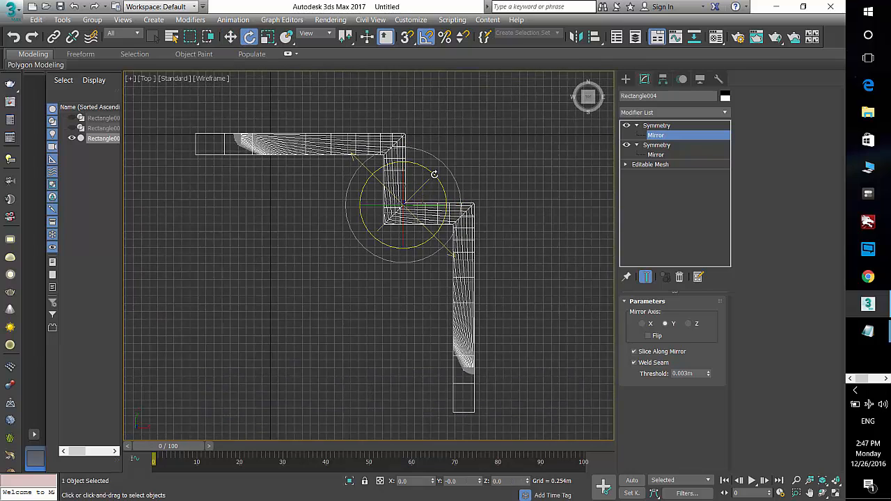
pyautogui.moveTo(436, 175); pyautogui.dragTo(470, 314)
pyautogui.press('w')
pyautogui.scroll(-3, 489, 241)
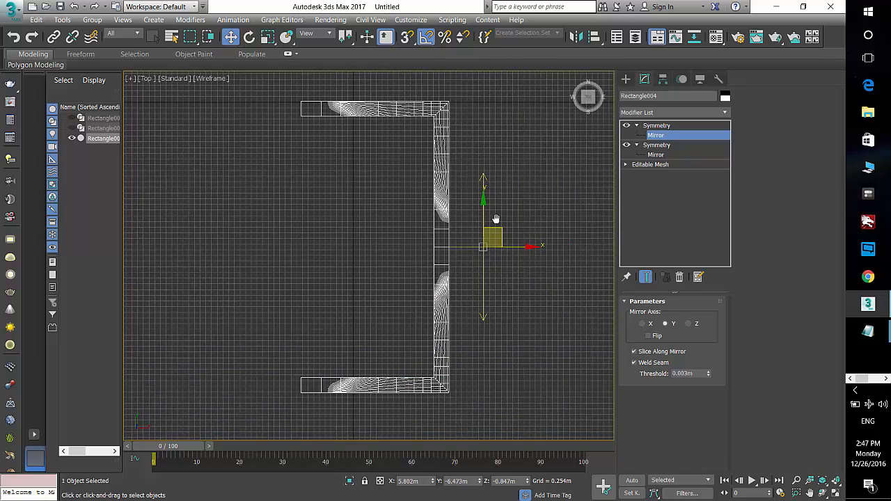
pyautogui.press('e')
pyautogui.moveTo(506, 212); pyautogui.dragTo(466, 270)
pyautogui.press('w')
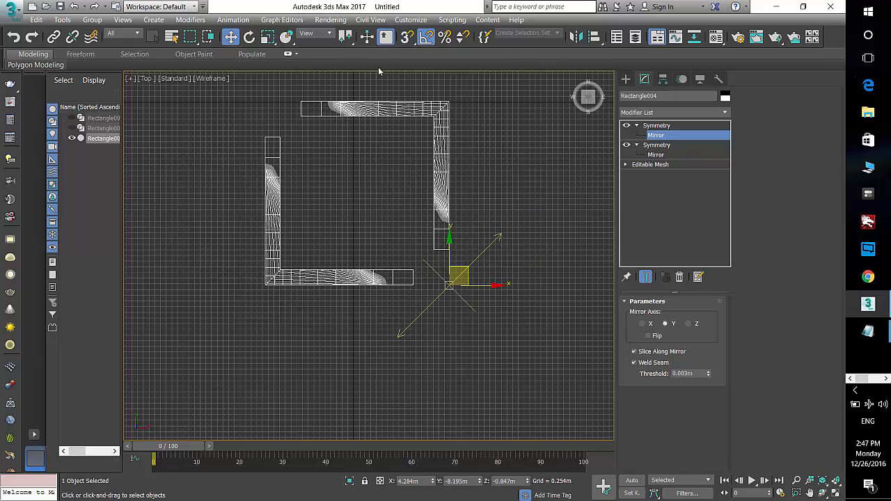
# - Turn on vertex snapping and snap the second mirror into place so the two L-shaped halves close into a square
pyautogui.rightClick(405, 41)
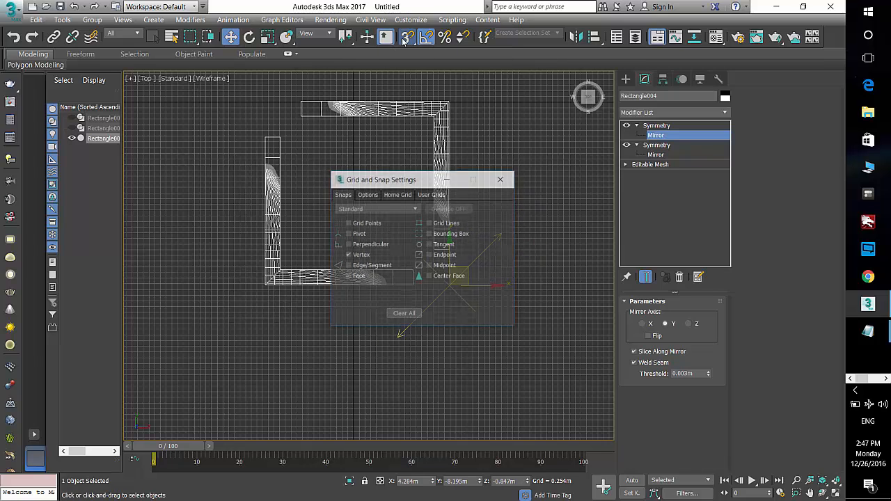
pyautogui.click(501, 179)
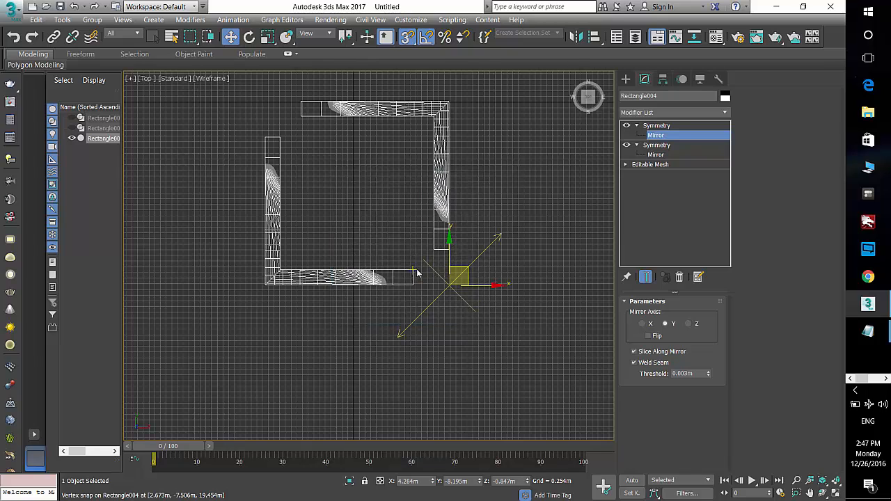
pyautogui.moveTo(453, 267); pyautogui.dragTo(460, 261)
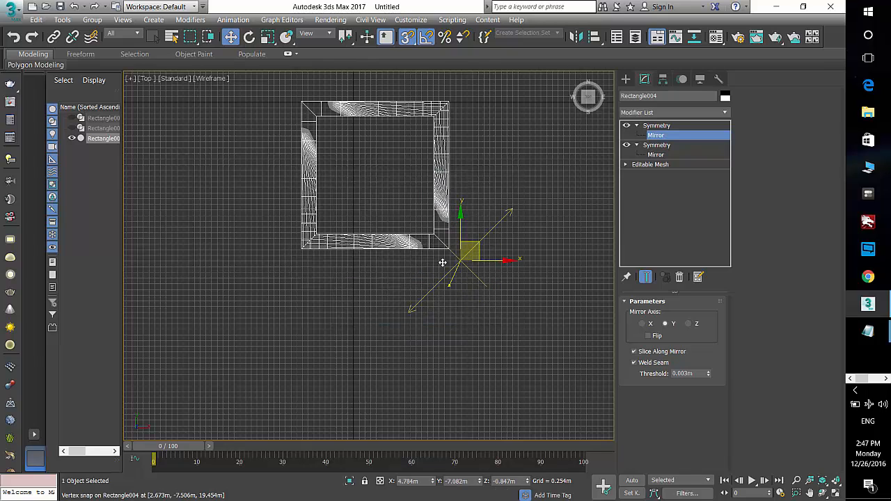
# - Leave mirror editing, deselect the lattice and turn off edged faces in the Perspective view
pyautogui.click(626, 80)
pyautogui.press('p')
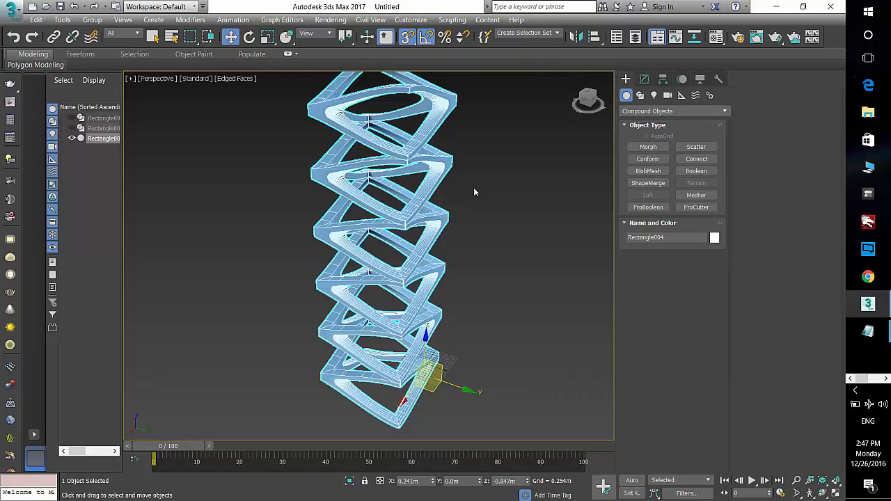
pyautogui.click(461, 244)
pyautogui.moveTo(461, 244)
pyautogui.keyDown('alt'); pyautogui.mouseDown(button='middle')
pyautogui.moveTo(523, 235)
pyautogui.moveTo(436, 272)
pyautogui.moveTo(504, 277)
pyautogui.moveTo(560, 258)
pyautogui.moveTo(516, 306)
pyautogui.mouseUp(button='middle'); pyautogui.keyUp('alt')
pyautogui.scroll(-2, 383, 255)
pyautogui.scroll(2, 384, 254)
pyautogui.press('F4')
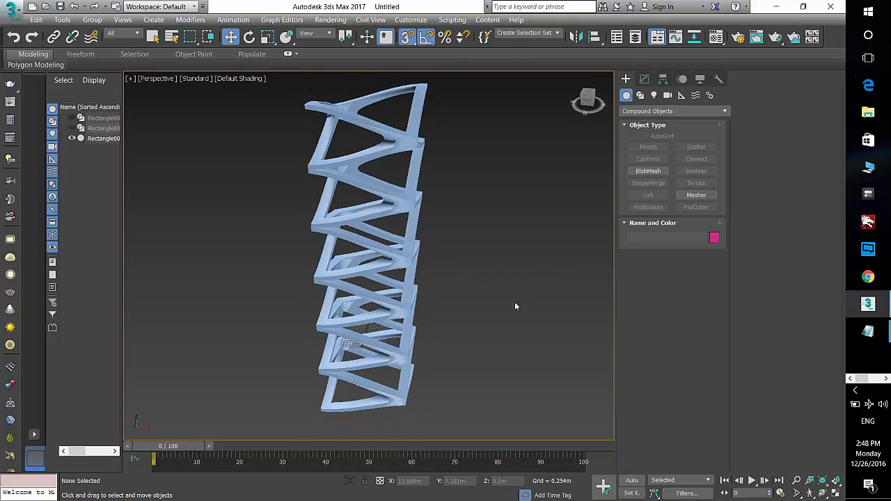
# - Create a box in the Top view snapped to the lattice's inner corners, about 5.258 m square and 7.874 m high
pyautogui.press('t')
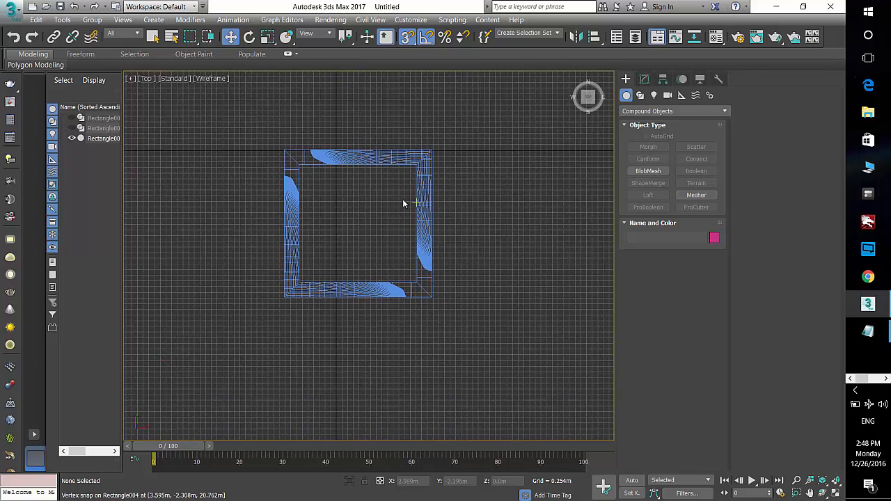
pyautogui.click(674, 111)
pyautogui.click(648, 123)
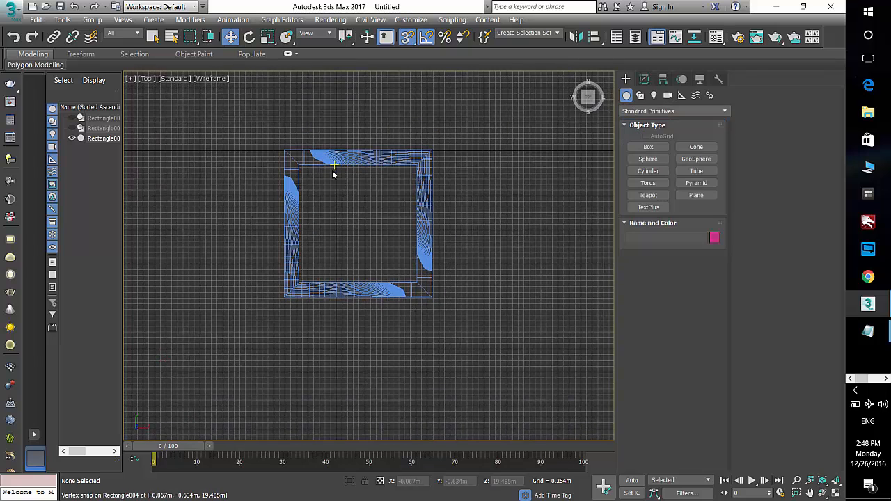
pyautogui.click(633, 147)
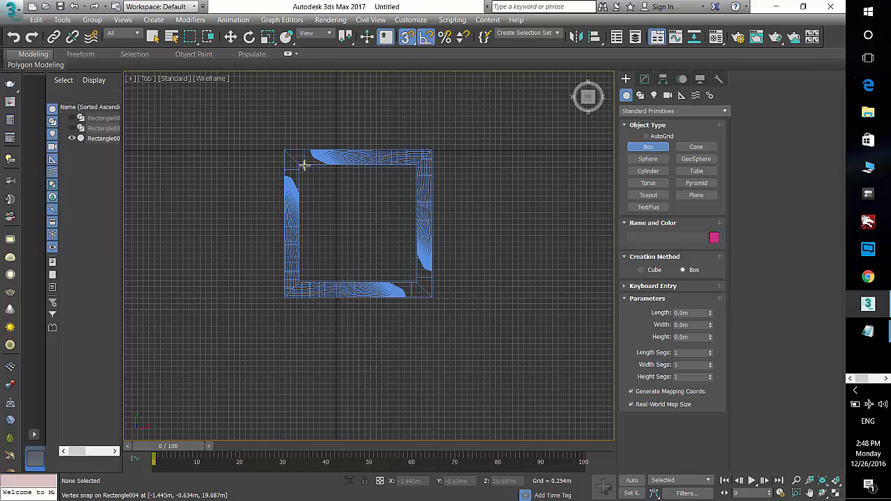
pyautogui.moveTo(301, 164); pyautogui.dragTo(416, 281)
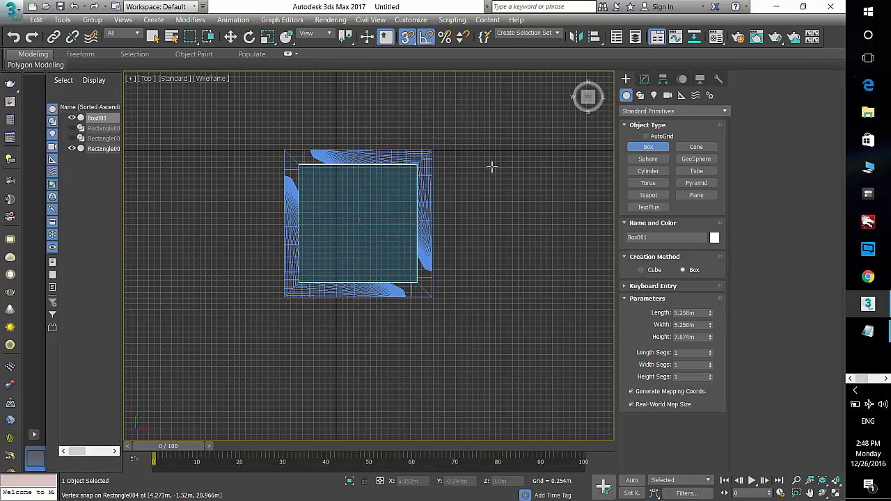
# - With snapping off, move the box down in the Front view to the base of the lattice, at about Z -2.75 m
pyautogui.press('f')
pyautogui.press('w')
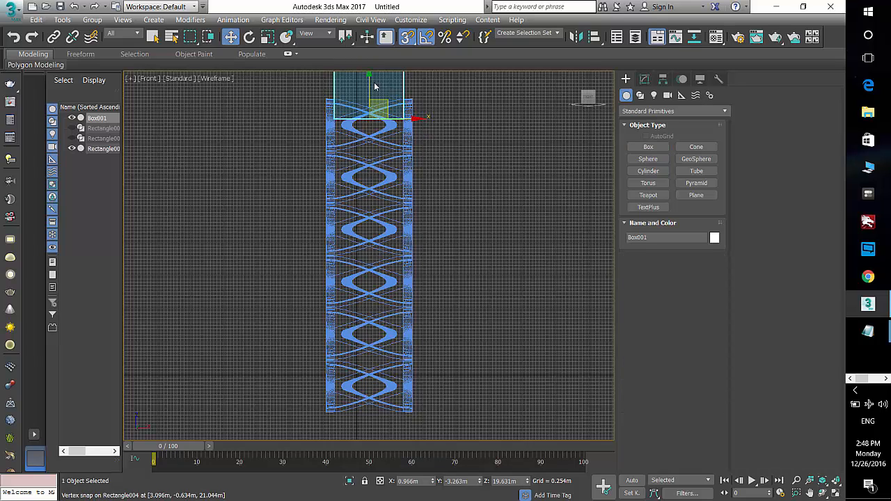
pyautogui.press('s')
pyautogui.moveTo(371, 82); pyautogui.dragTo(365, 374)
# - Increase the box's height to about 24.409 m so it fills the full height of the lattice
pyautogui.click(645, 78)
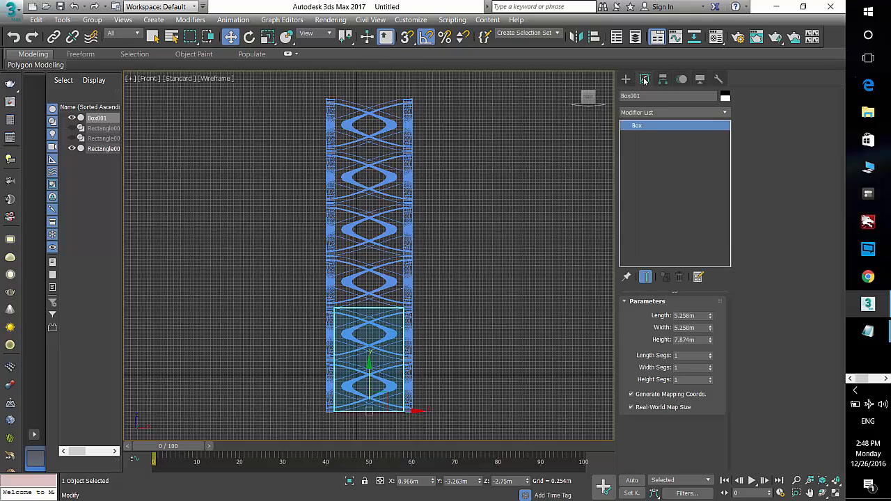
pyautogui.moveTo(713, 341); pyautogui.dragTo(716, 241)
pyautogui.press('p')
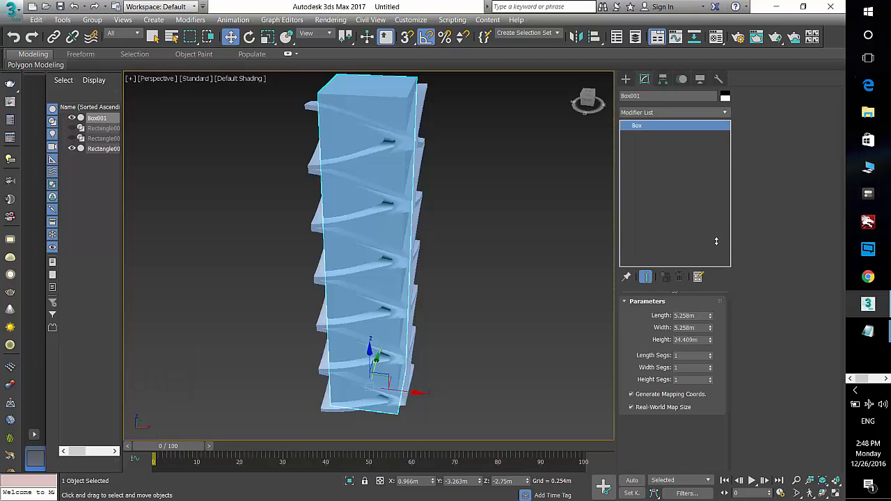
pyautogui.scroll(-3, 480, 276)
pyautogui.moveTo(479, 276)
pyautogui.keyDown('alt'); pyautogui.mouseDown(button='middle')
pyautogui.moveTo(438, 271)
pyautogui.moveTo(411, 283)
pyautogui.mouseUp(button='middle'); pyautogui.keyUp('alt')
pyautogui.scroll(2, 411, 282)
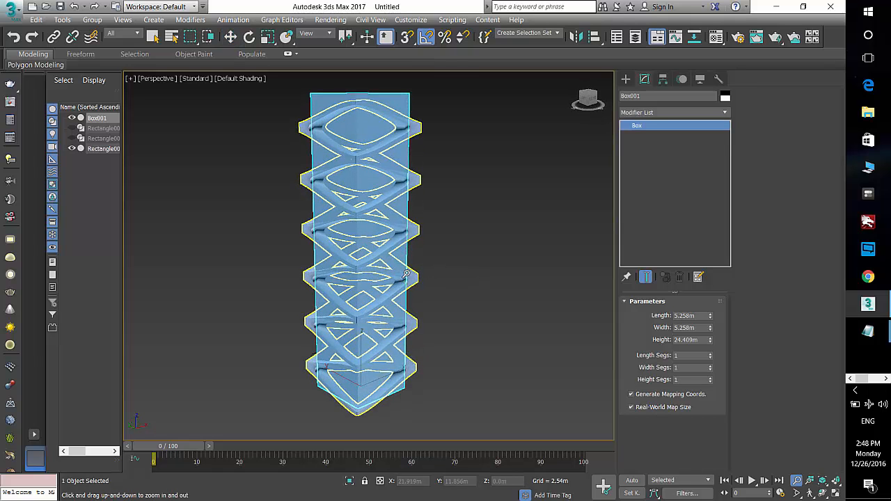
# - Change the lattice's object color to purple and deselect it
pyautogui.click(467, 243)
pyautogui.moveTo(468, 243); pyautogui.dragTo(451, 302, button='middle')
pyautogui.click(416, 258)
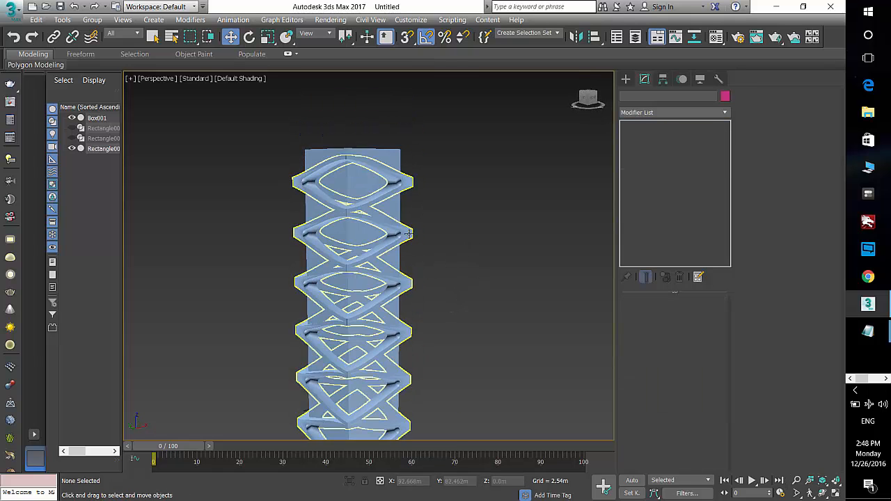
pyautogui.click(725, 97)
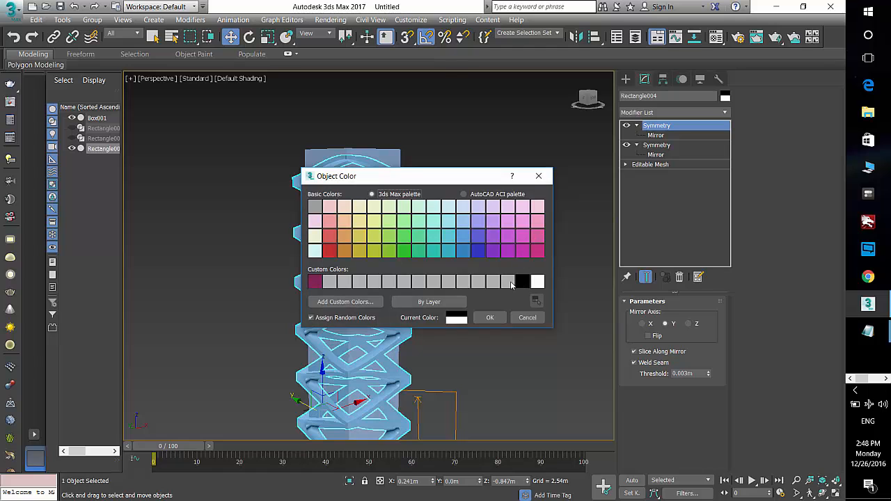
pyautogui.click(508, 254)
pyautogui.click(489, 318)
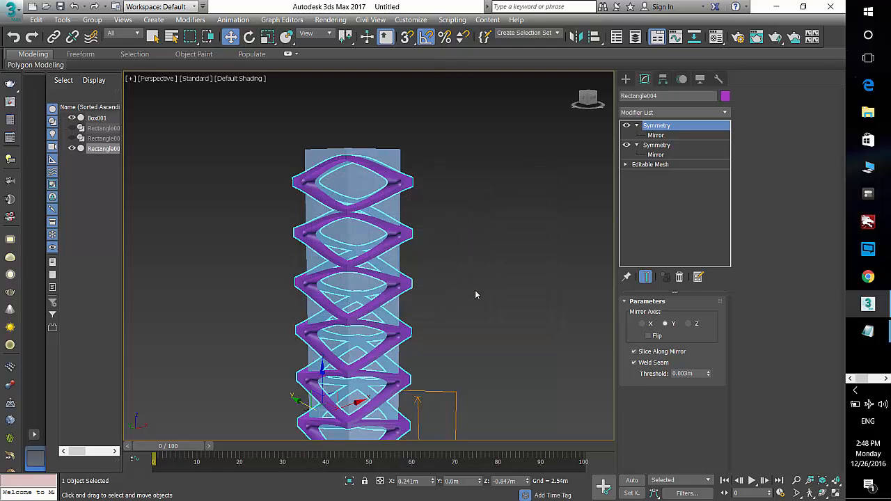
pyautogui.click(475, 290)
pyautogui.moveTo(475, 289); pyautogui.dragTo(398, 291, button='middle')
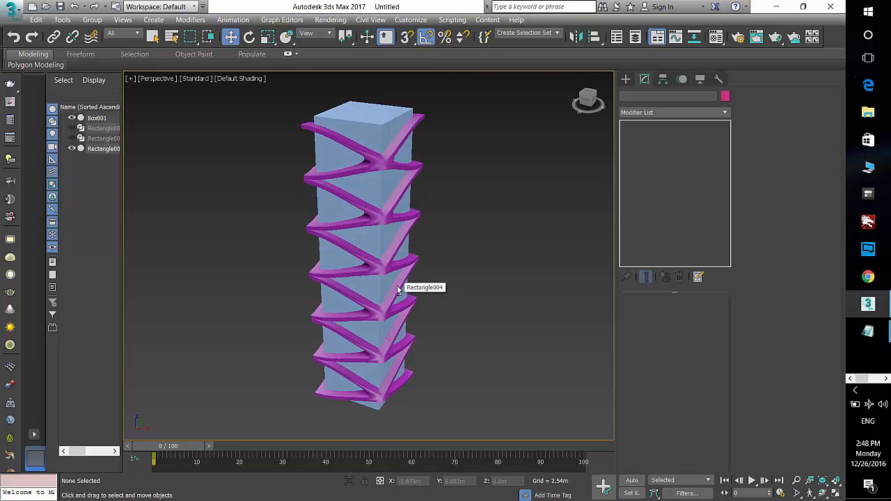